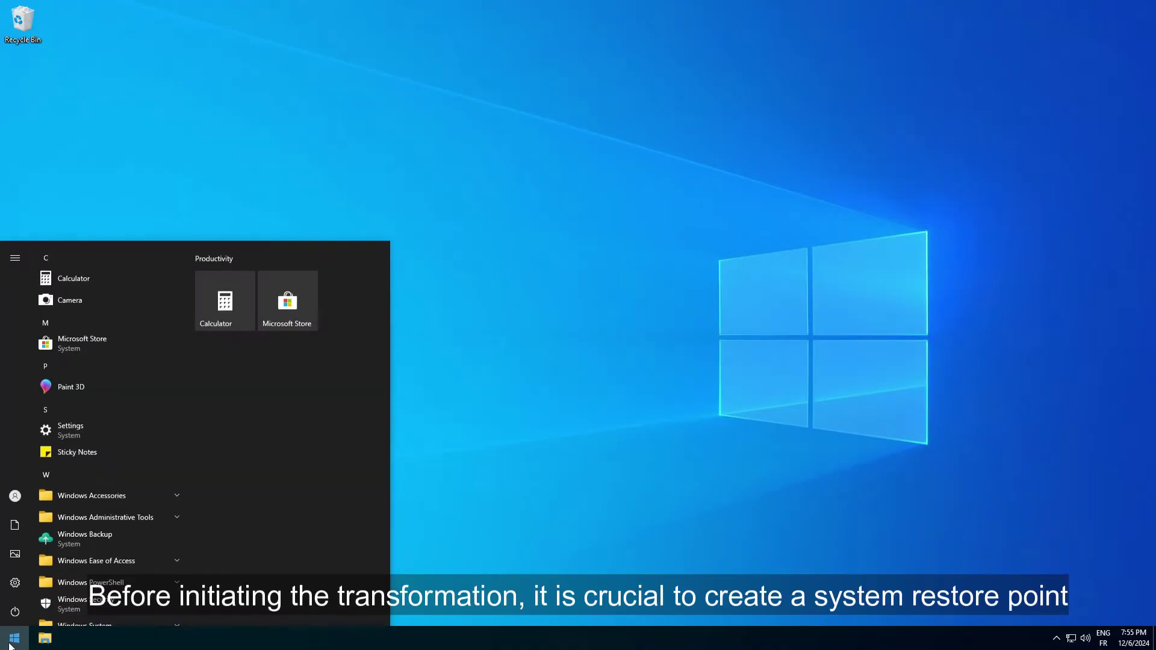
Step: Turn on system protection for Local Disk (C:) and raise its maximum disk space usage slightly above zero
{"action": "type", "text": "resto"}
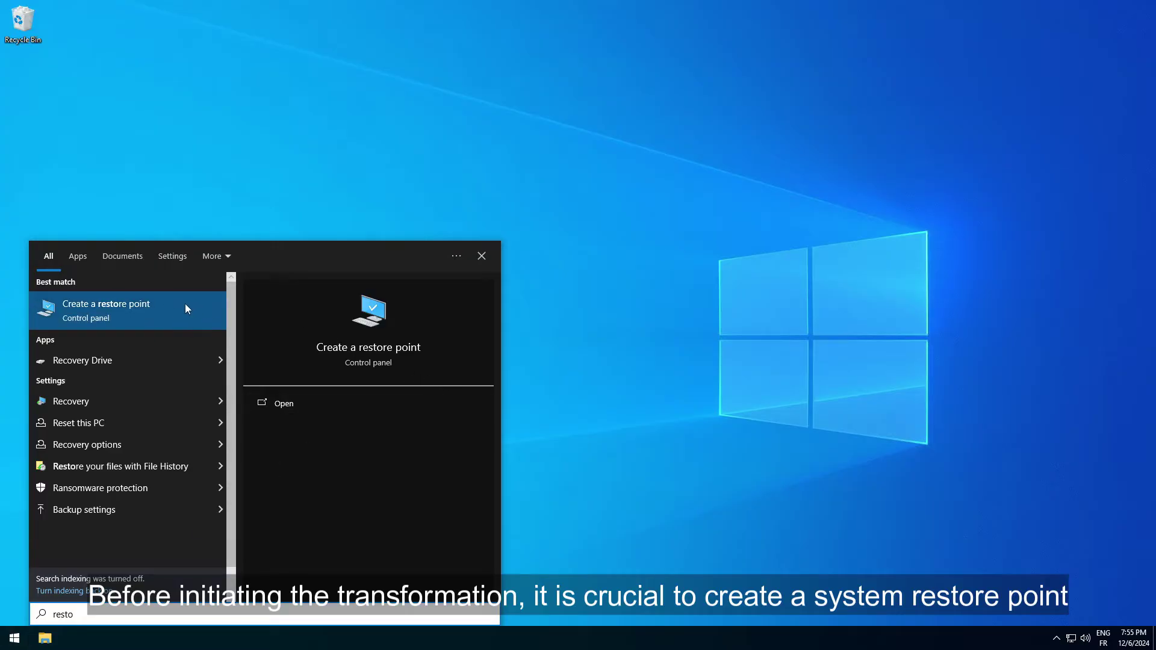
{"action": "left_click", "coordinate": [185, 306]}
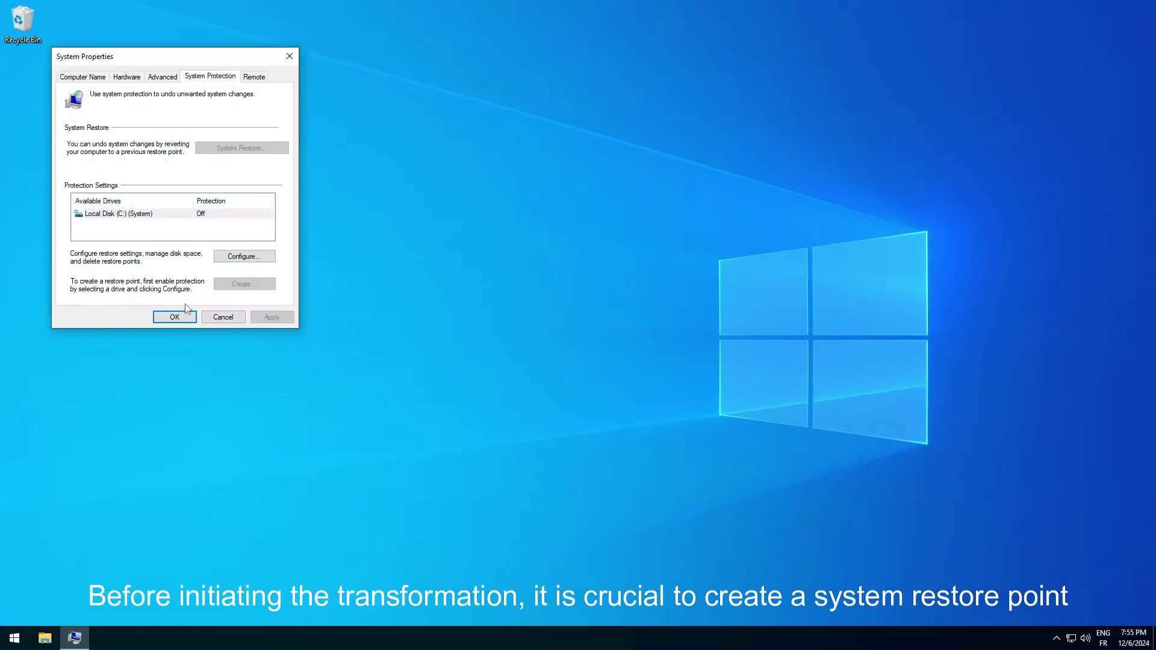
{"action": "left_click", "coordinate": [246, 263]}
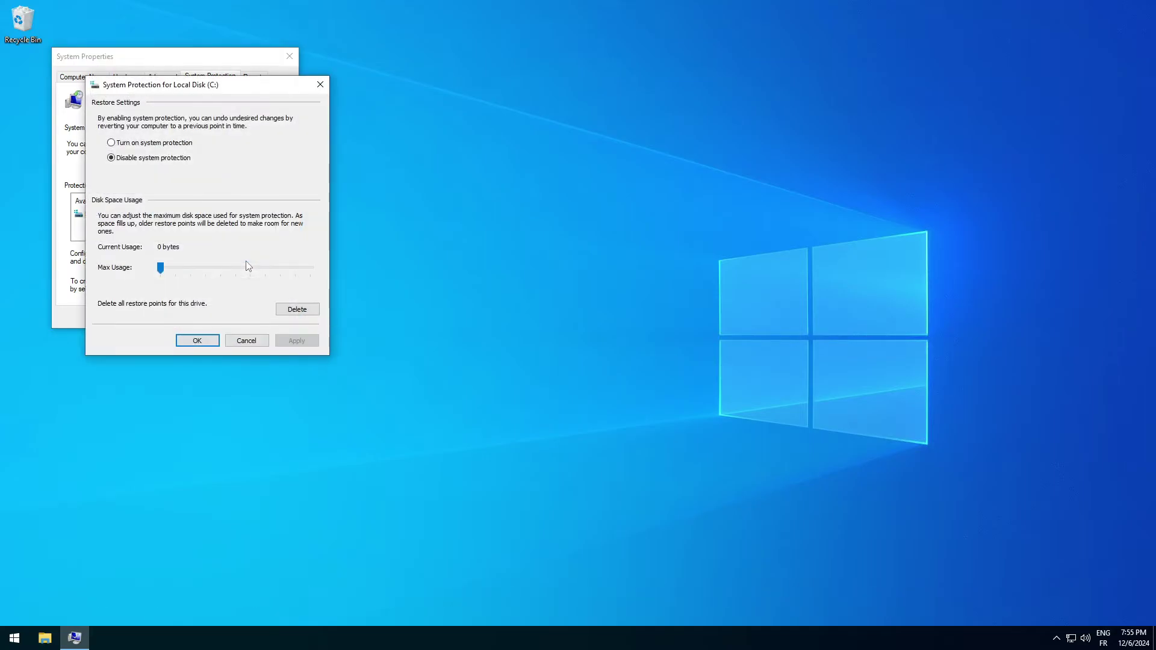
{"action": "left_click", "coordinate": [151, 145]}
{"action": "left_click_drag", "start_coordinate": [160, 267], "coordinate": [174, 269]}
{"action": "left_click", "coordinate": [296, 340]}
{"action": "left_click", "coordinate": [197, 341]}
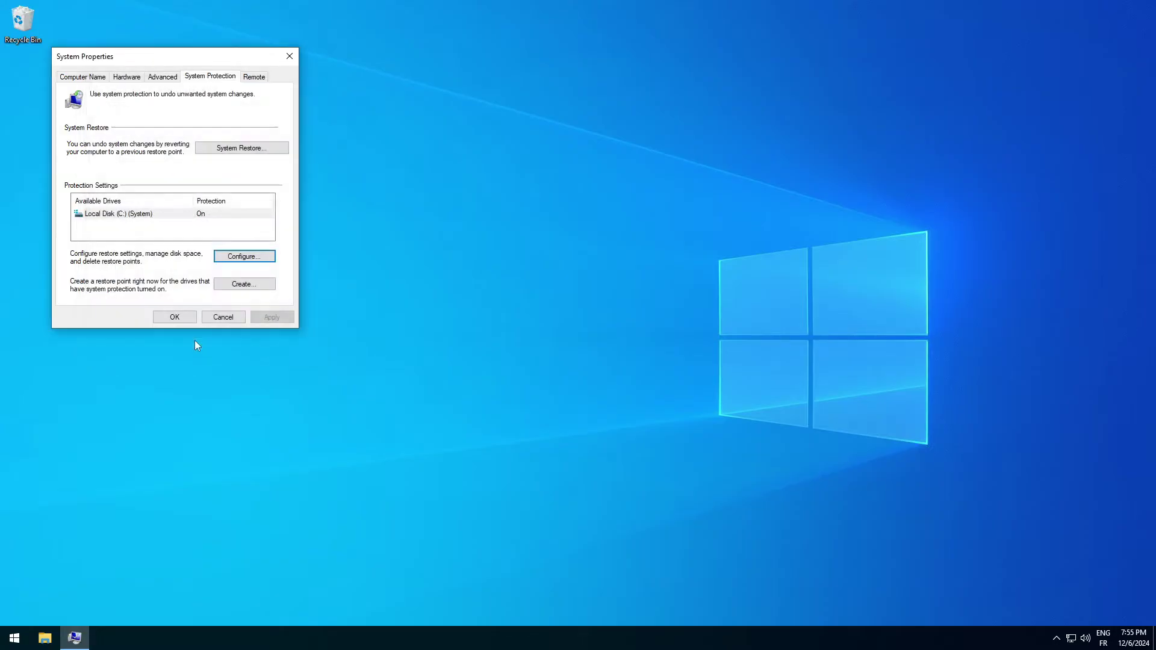
Step: Create a system restore point with the description "Windows 10"
{"action": "left_click", "coordinate": [262, 285]}
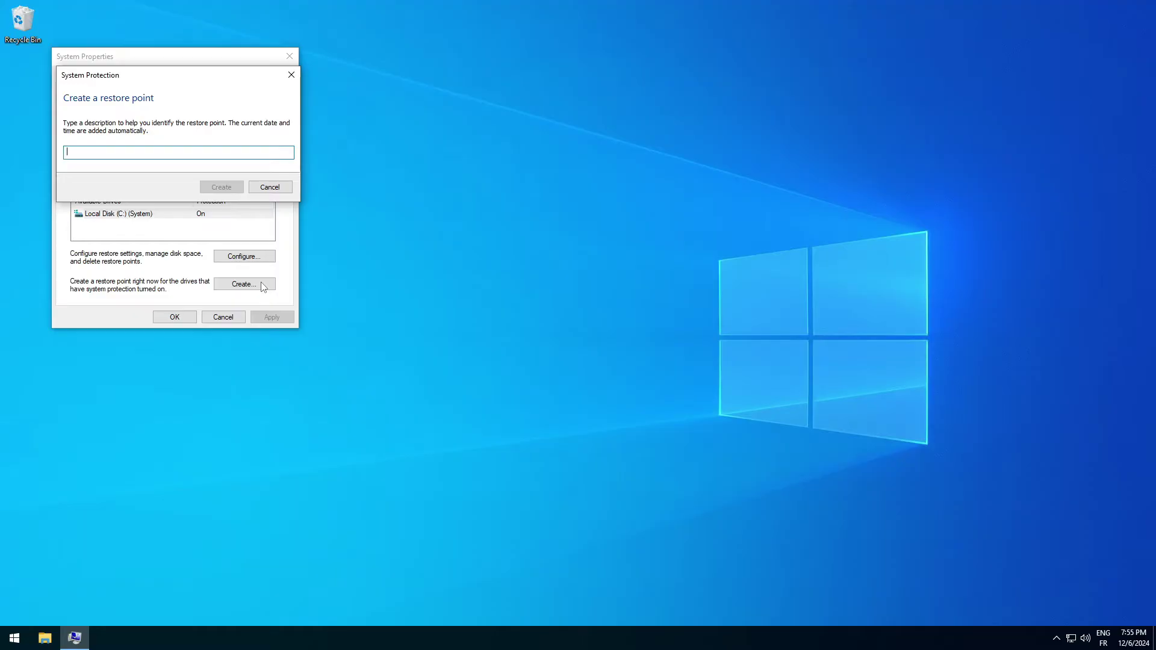
{"action": "type", "text": "Windows 10"}
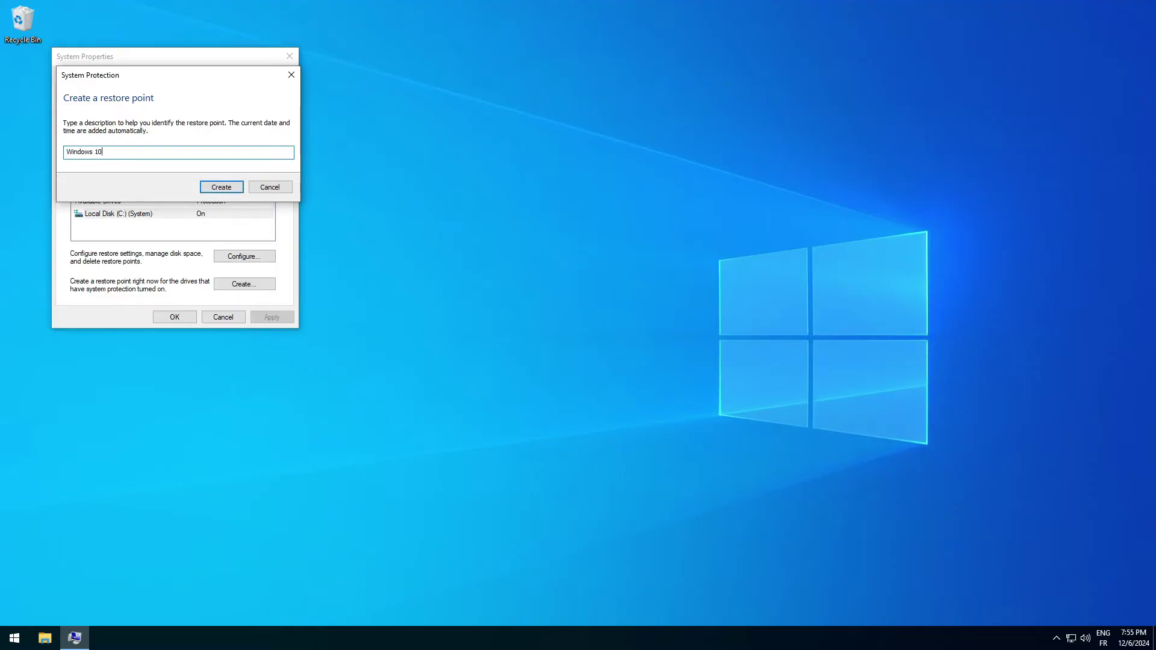
{"action": "left_click", "coordinate": [221, 187]}
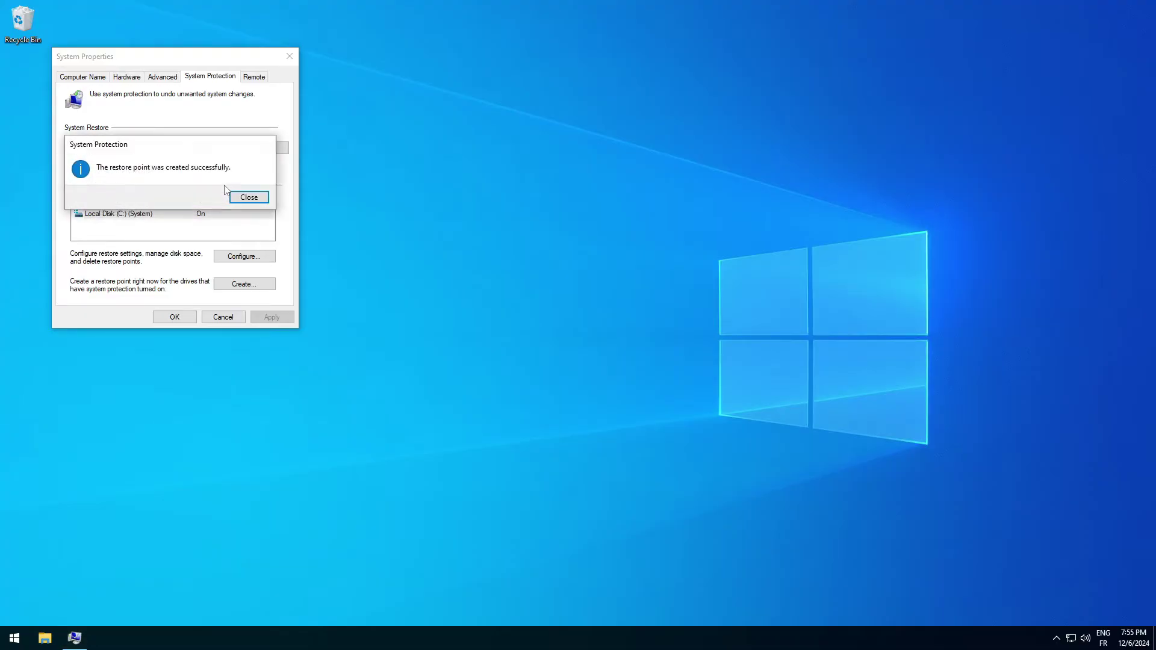
{"action": "left_click", "coordinate": [257, 198]}
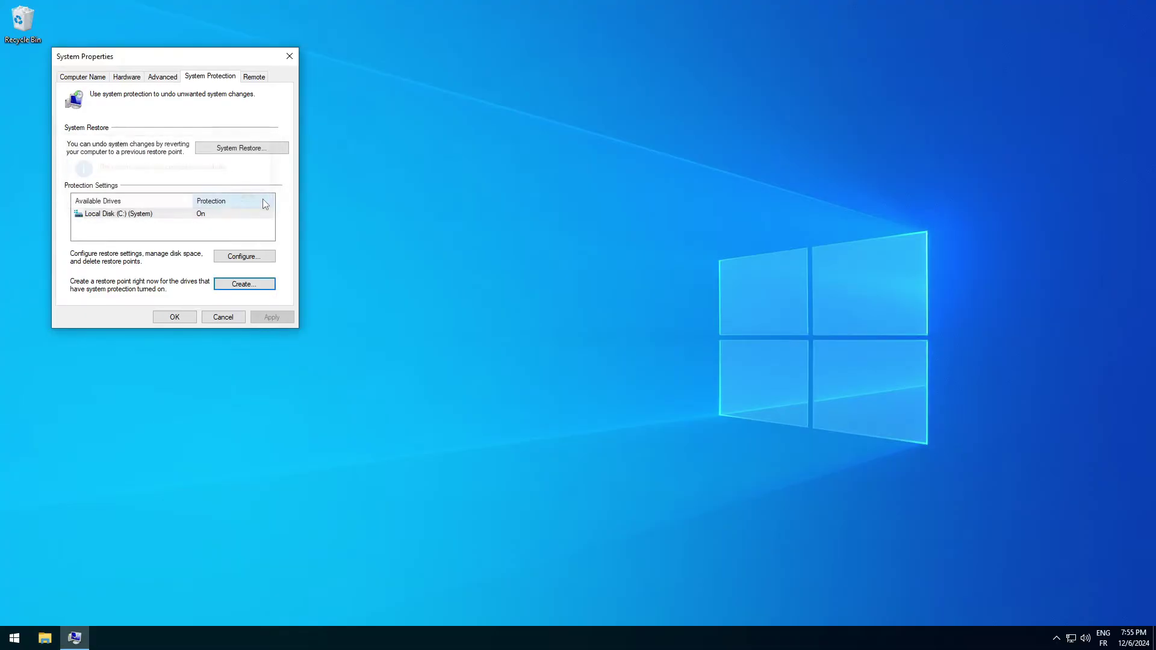
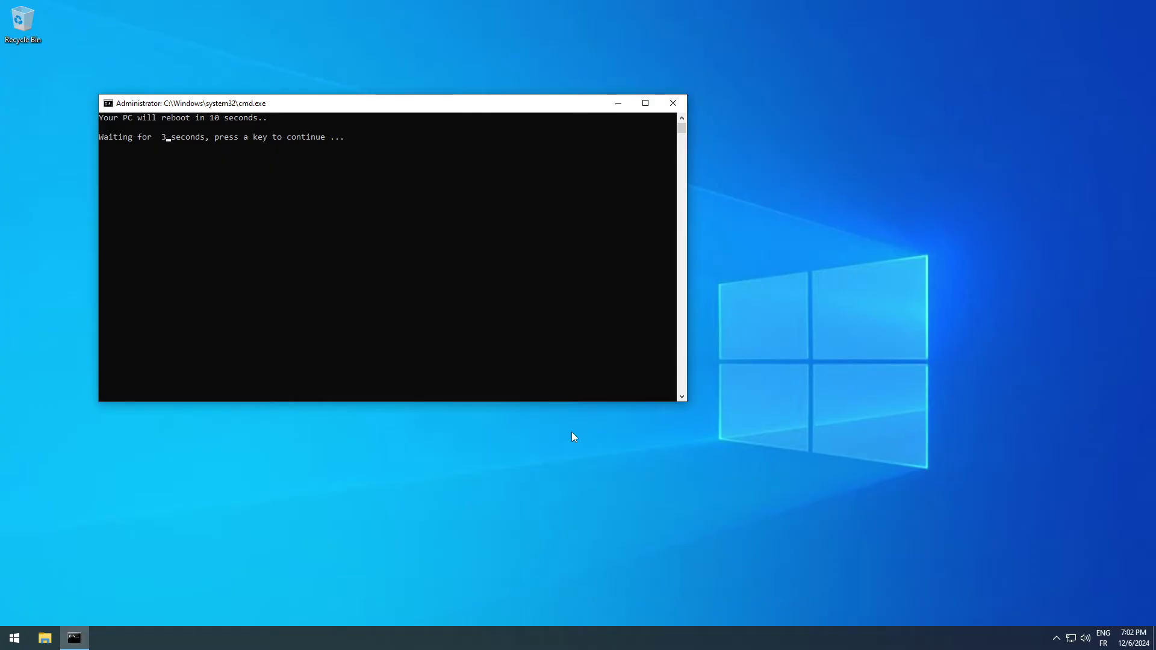
Step: Skip the reboot countdown, launch Install Transformation Pack from the Win21H2to7 Transformation Pack folder with administrator permission, and continue without installing the available Windows updates
{"action": "key", "text": "Return"}
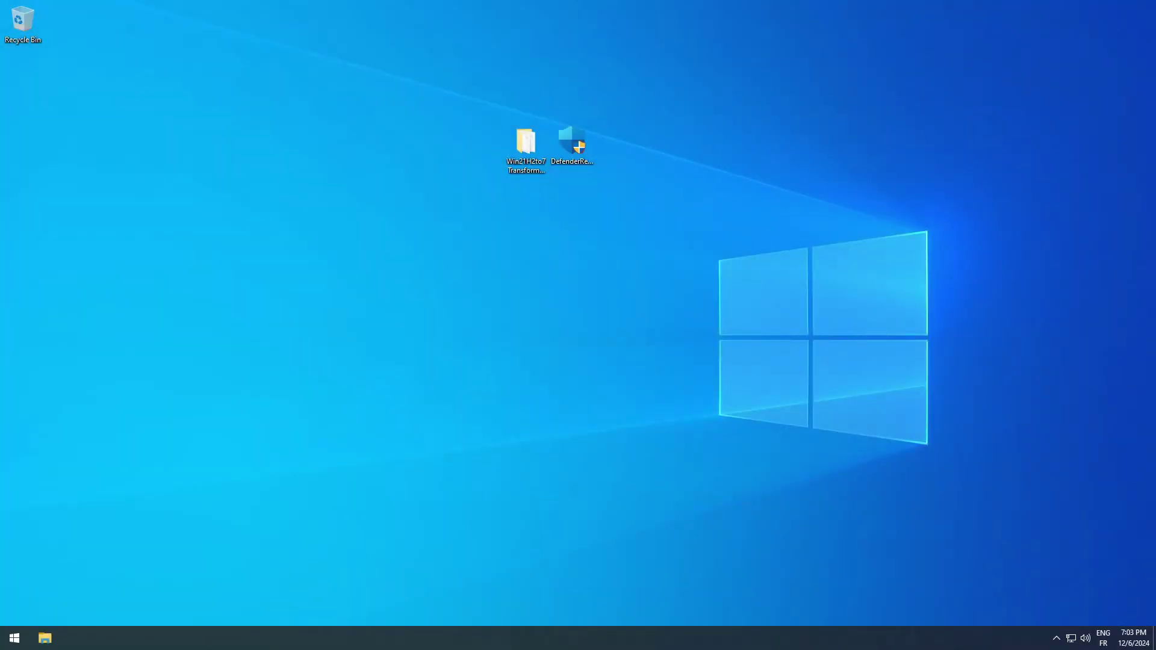
{"action": "double_click", "coordinate": [526, 144]}
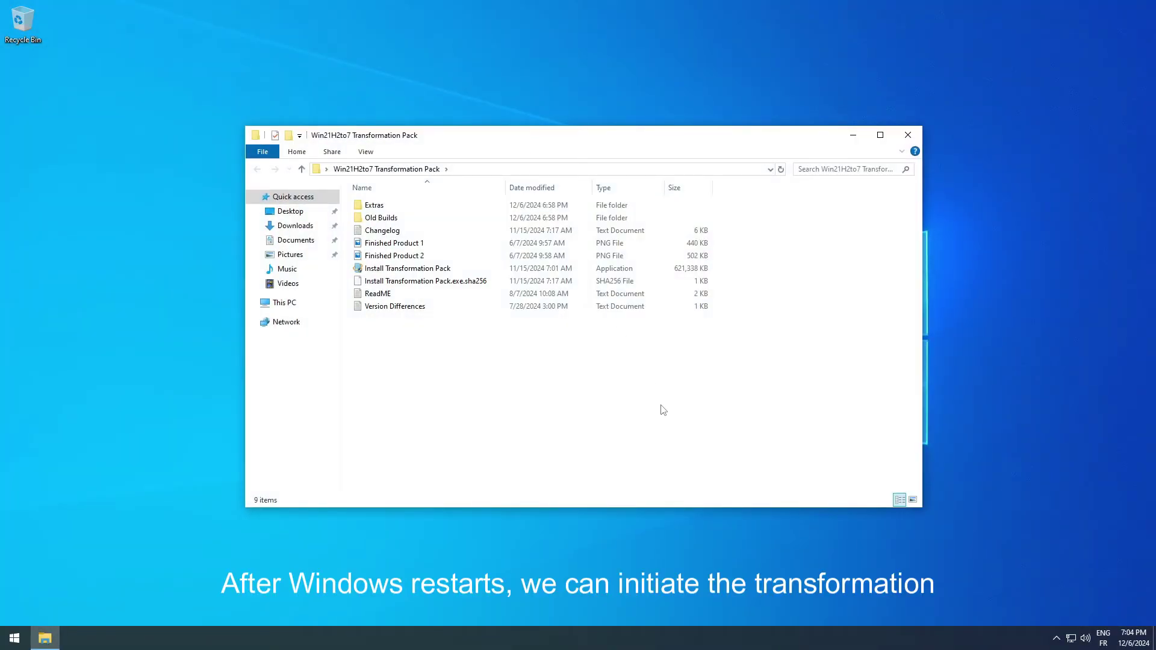
{"action": "left_click", "coordinate": [471, 272]}
{"action": "left_click", "coordinate": [471, 272]}
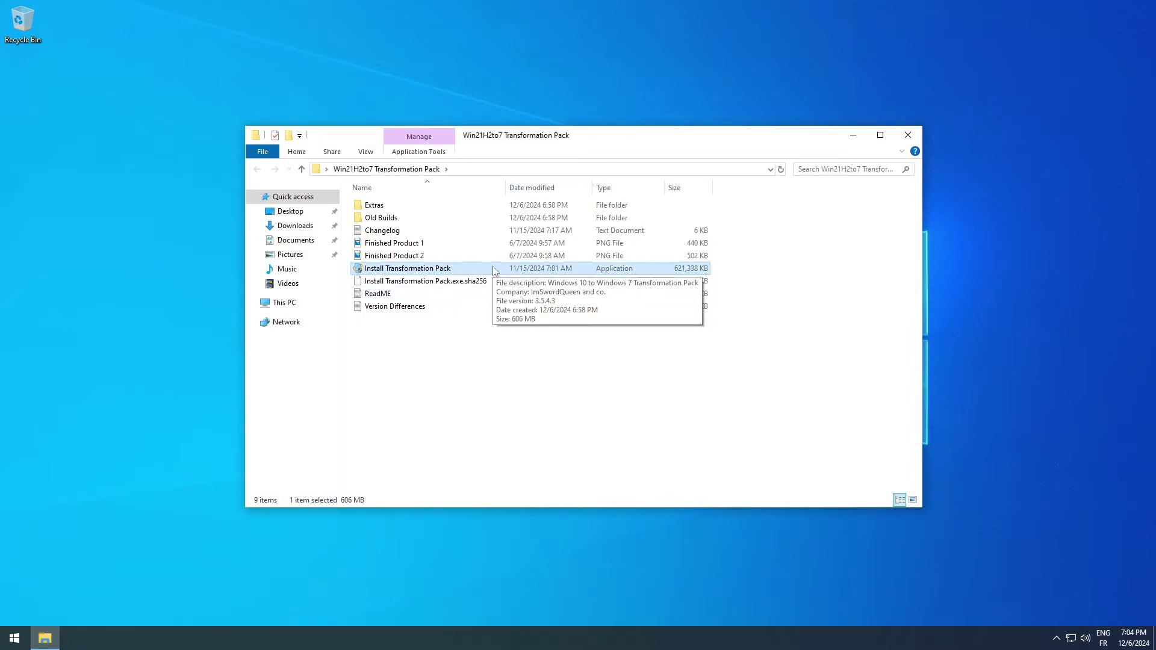
{"action": "double_click", "coordinate": [494, 270]}
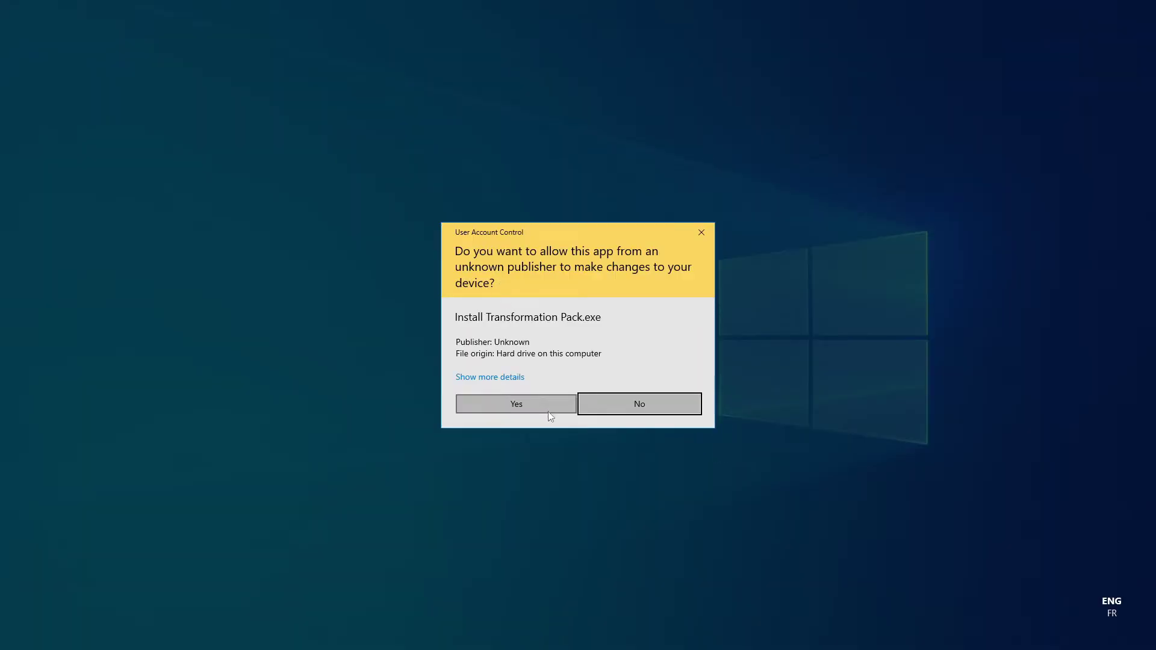
{"action": "left_click", "coordinate": [556, 408]}
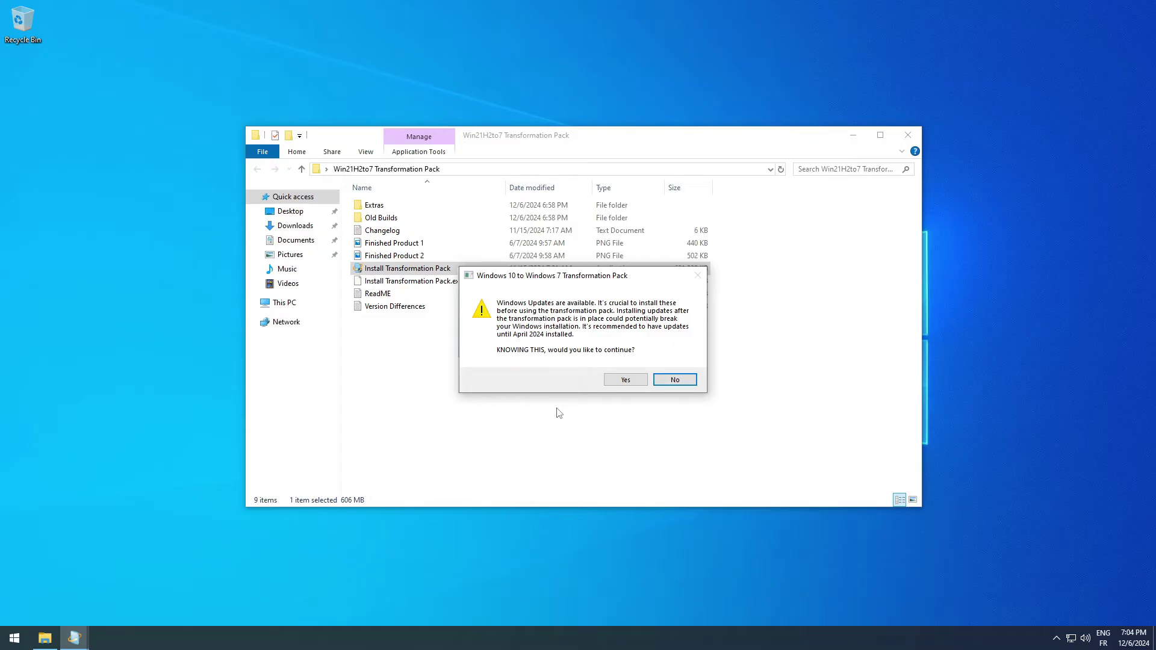
{"action": "left_click", "coordinate": [627, 380]}
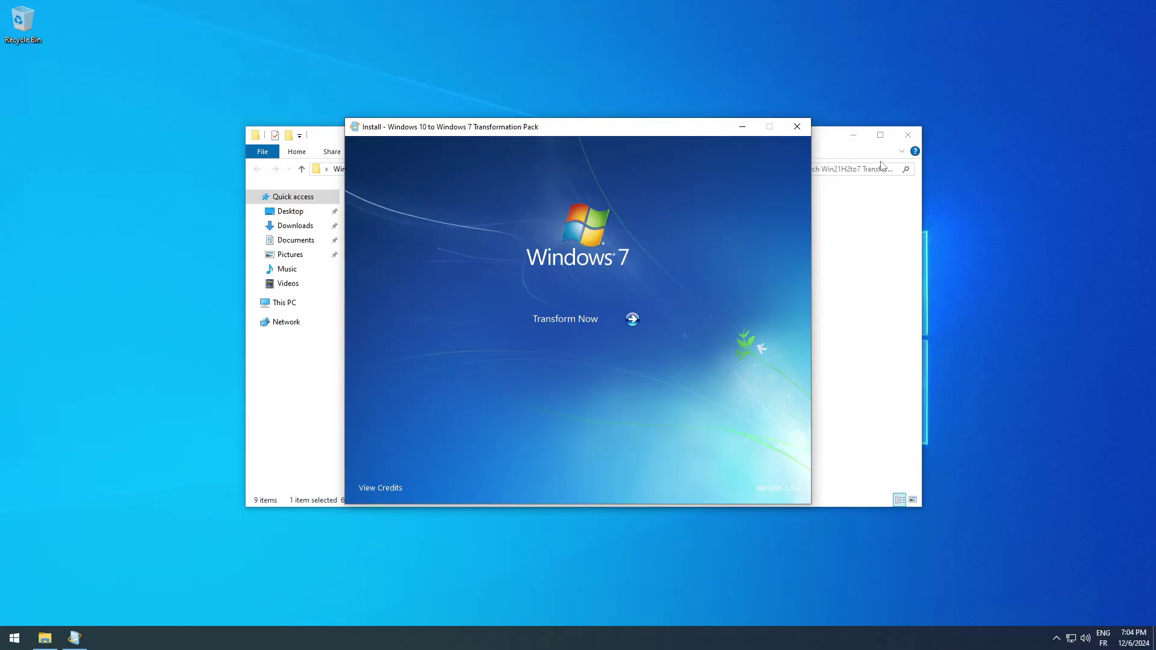
Step: Minimize the folder window, start the Windows 7 transformation setup and accept its terms and conditions
{"action": "left_click", "coordinate": [853, 135]}
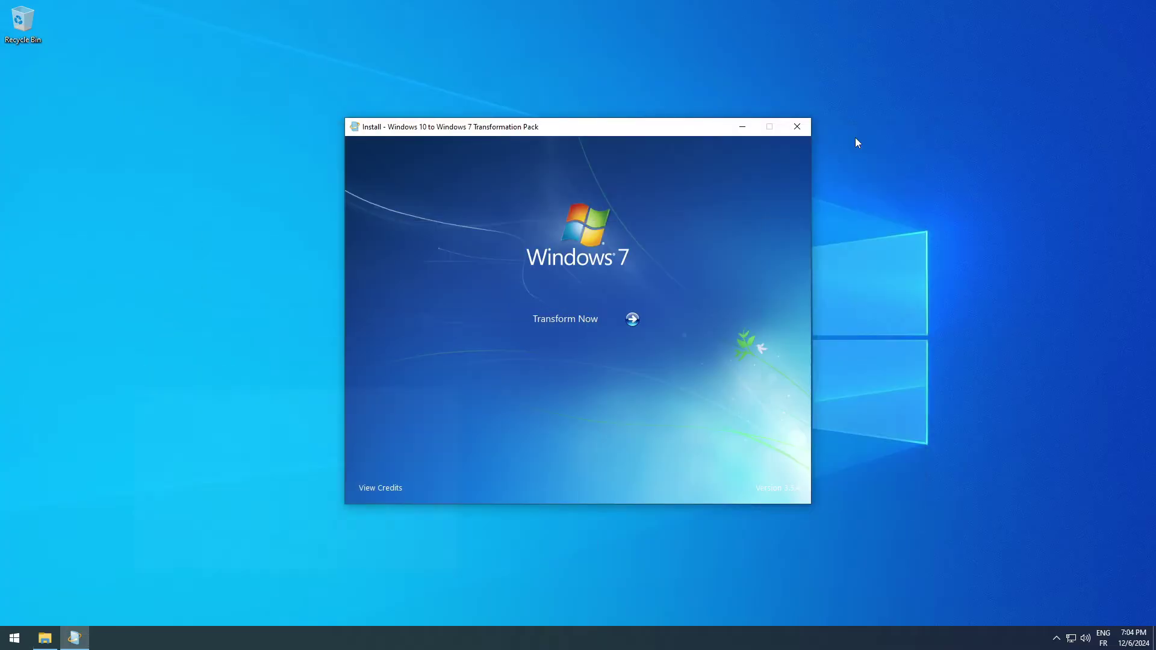
{"action": "left_click", "coordinate": [610, 319]}
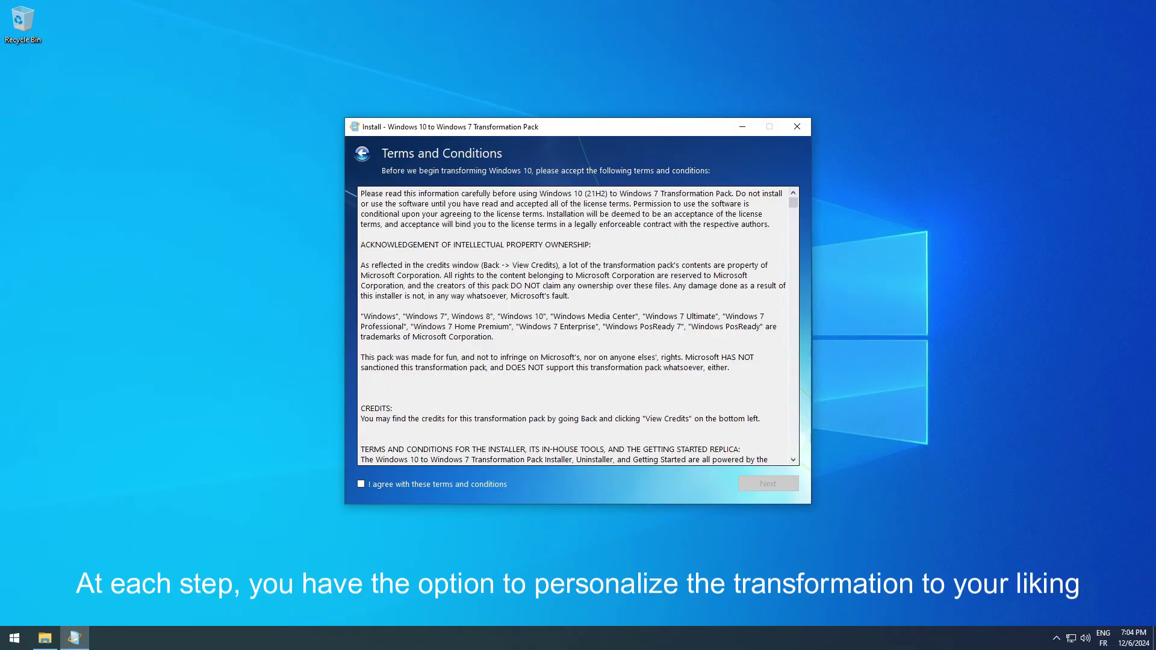
{"action": "left_click", "coordinate": [433, 484]}
{"action": "left_click", "coordinate": [763, 485]}
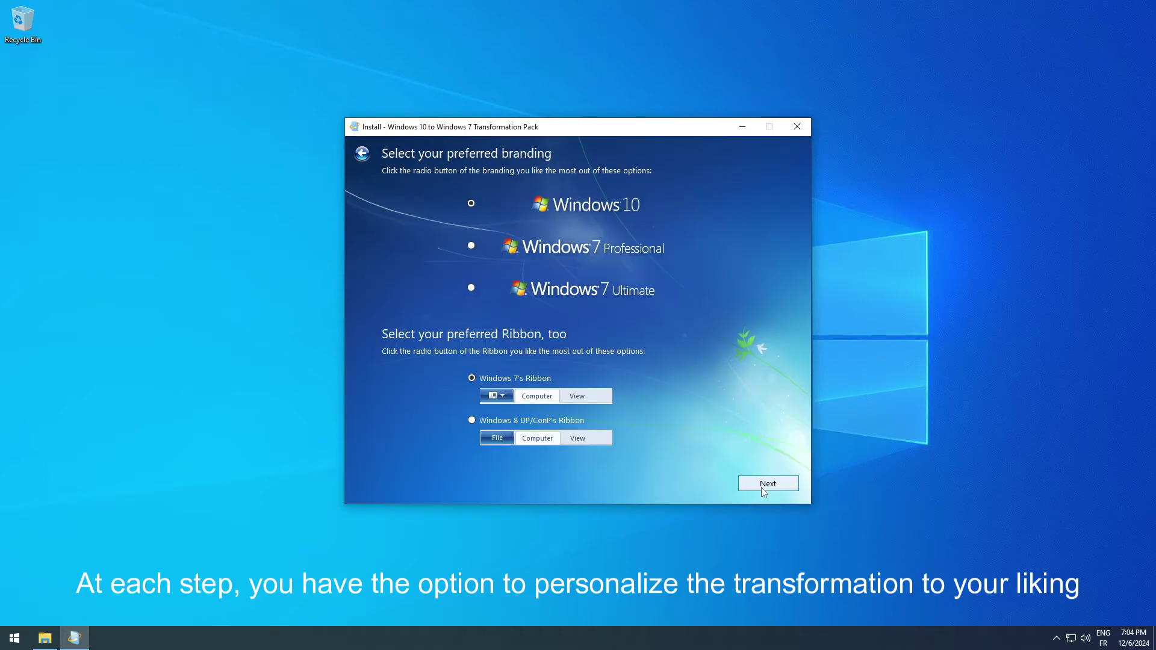
Step: Choose Windows 7 Professional branding and keep the preselected Windows 7 Ribbon, StartIsBack++ start menu, Windows 7 explorer style and window colour options
{"action": "left_click", "coordinate": [471, 246]}
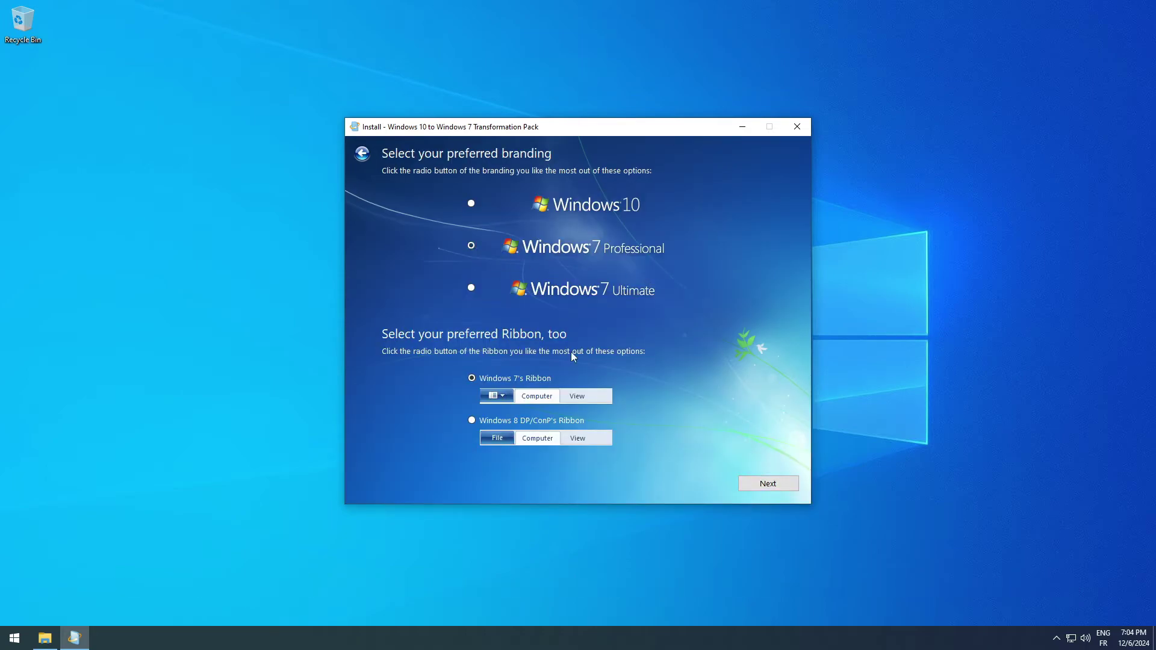
{"action": "left_click", "coordinate": [768, 485]}
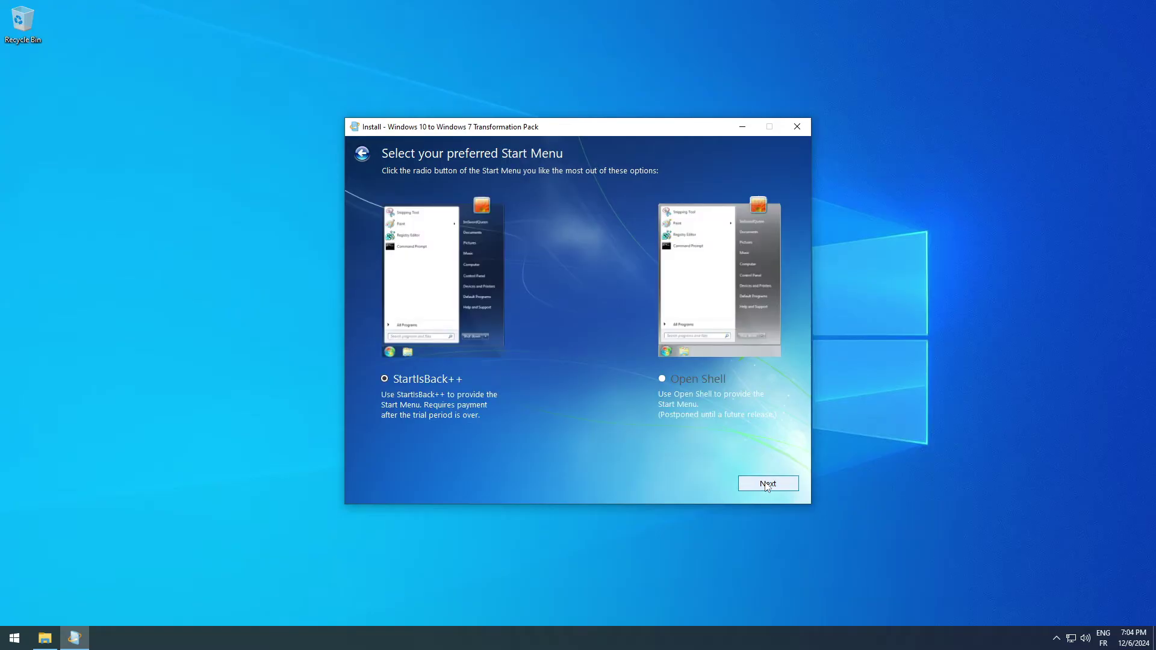
{"action": "left_click", "coordinate": [767, 486]}
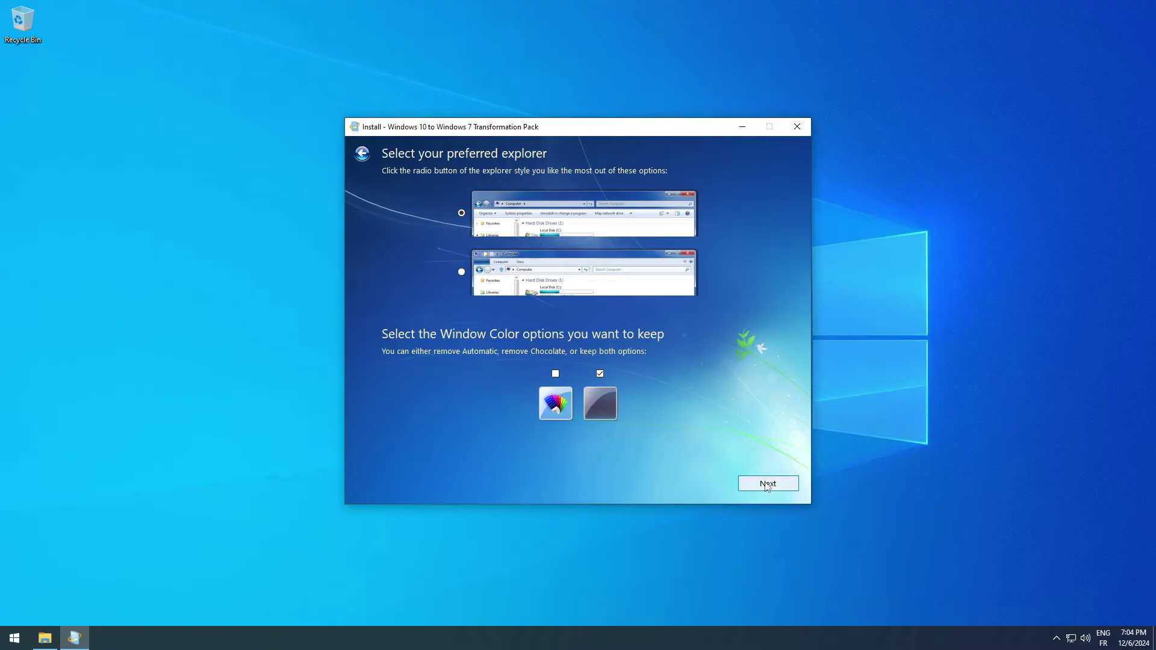
{"action": "left_click", "coordinate": [768, 485]}
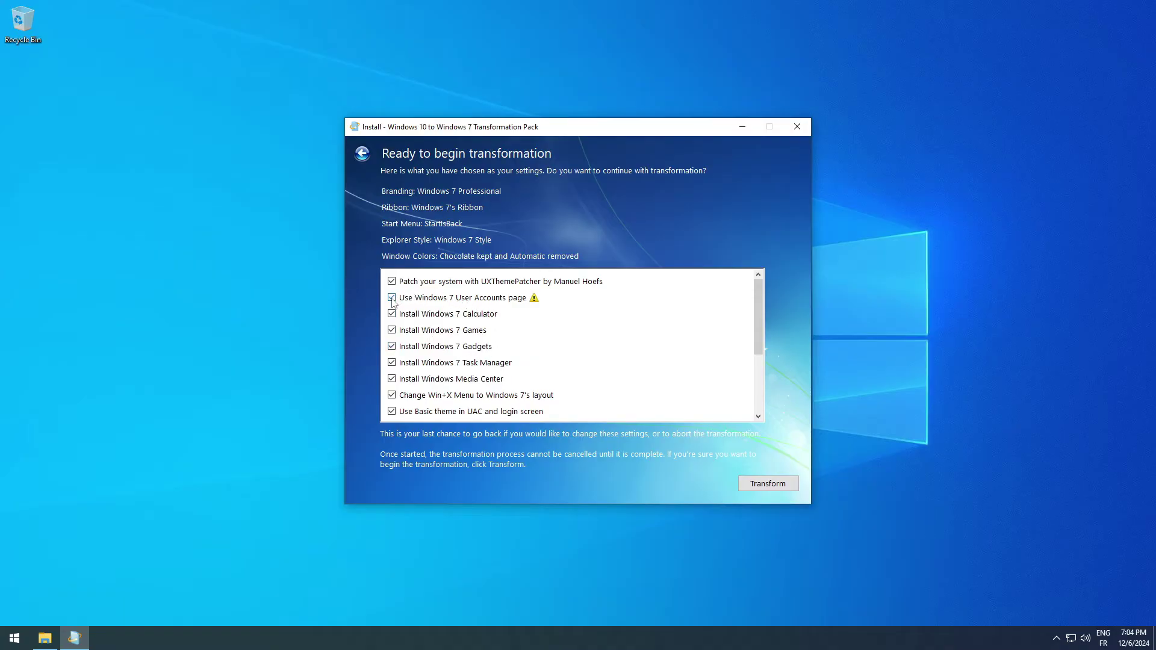
Step: Enable Legacy UAC, Revert Control Panel Redirects, Windows 7 Network Flyout, Patch MMC Icons and Windows 7 Login Screen, and start the transformation
{"action": "scroll", "coordinate": [492, 403], "scroll_direction": "down", "scroll_amount": 1}
{"action": "scroll", "coordinate": [492, 403], "scroll_direction": "down", "scroll_amount": 1}
{"action": "left_click", "coordinate": [391, 312]}
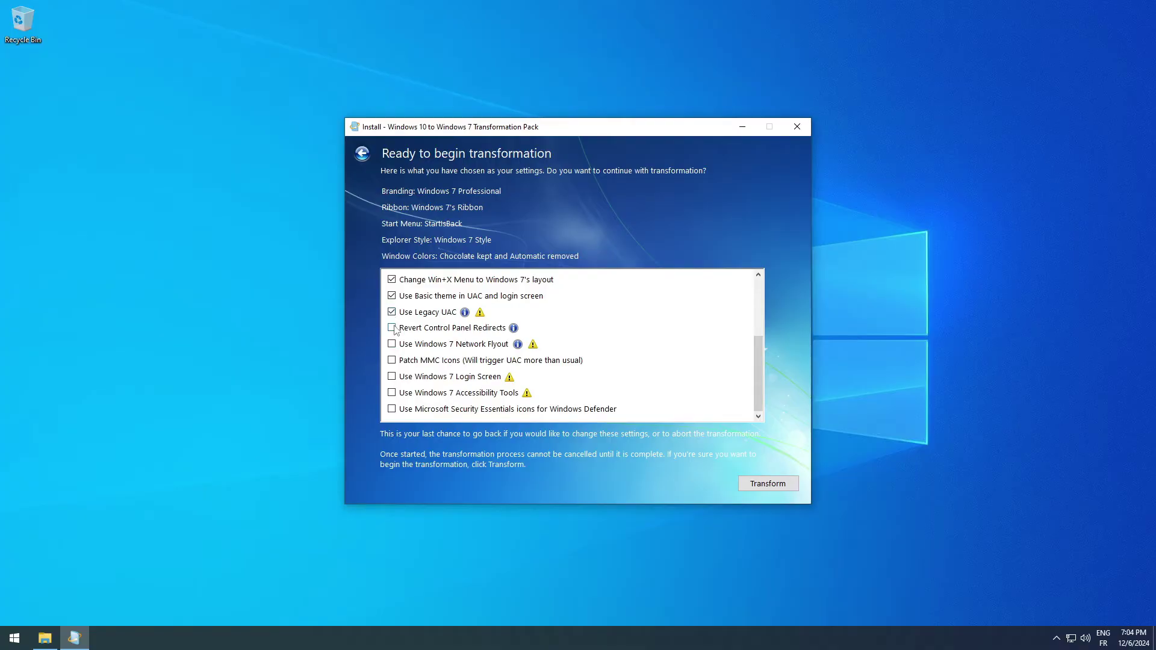
{"action": "left_click", "coordinate": [393, 328]}
{"action": "left_click", "coordinate": [392, 344]}
{"action": "left_click", "coordinate": [392, 361]}
{"action": "left_click", "coordinate": [392, 377]}
{"action": "scroll", "coordinate": [602, 392], "scroll_direction": "up", "scroll_amount": 3}
{"action": "left_click", "coordinate": [792, 488]}
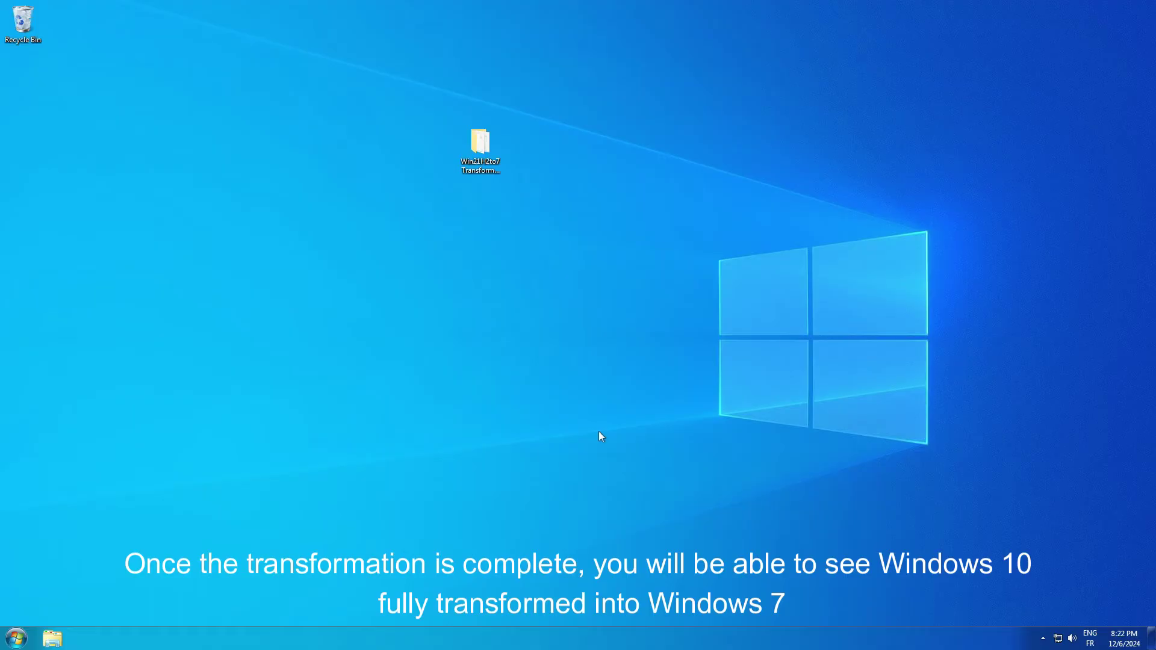
Step: Apply the Windows 7 Aero theme in the desktop's personalization settings and close the window
{"action": "right_click", "coordinate": [471, 323]}
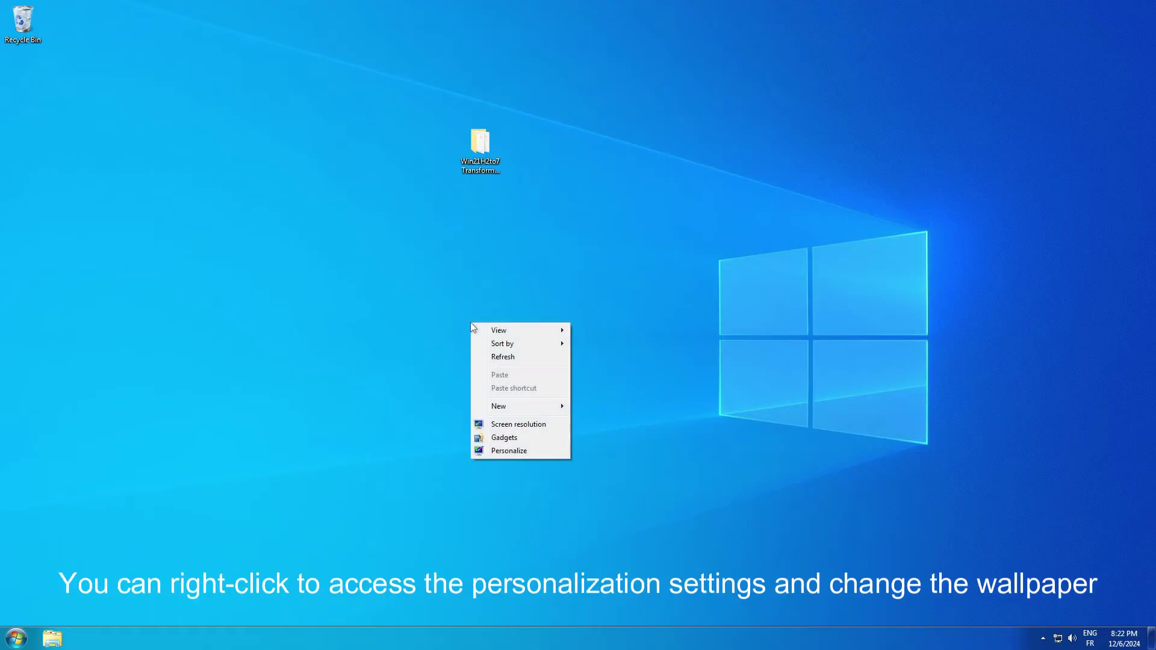
{"action": "left_click", "coordinate": [510, 451]}
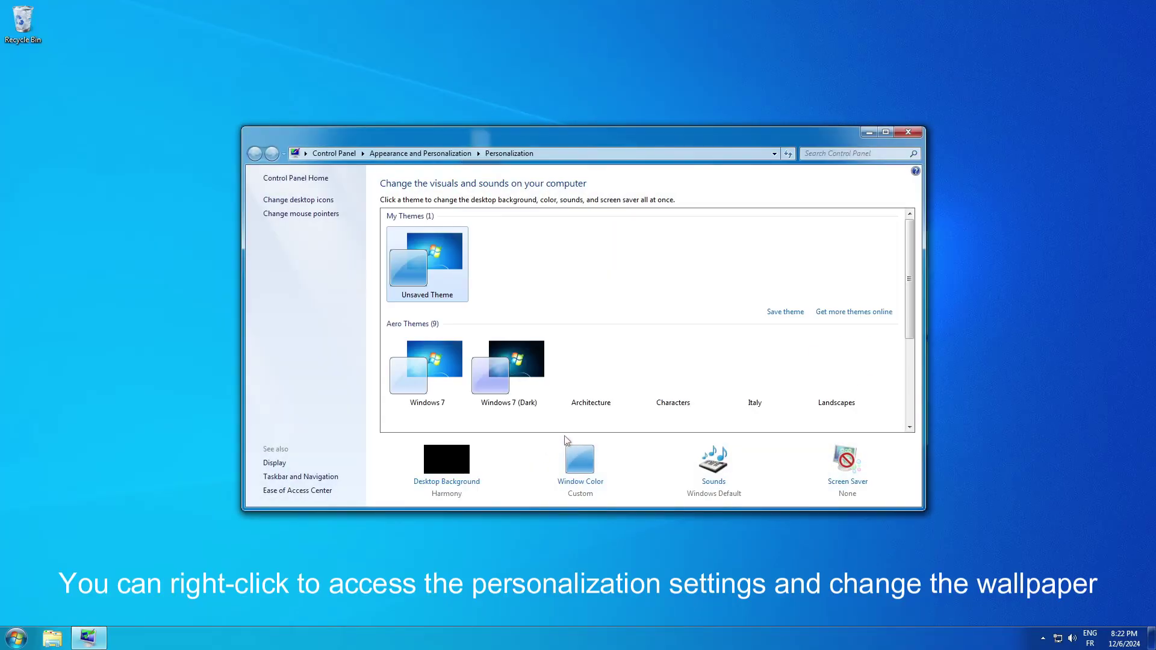
{"action": "left_click", "coordinate": [445, 375]}
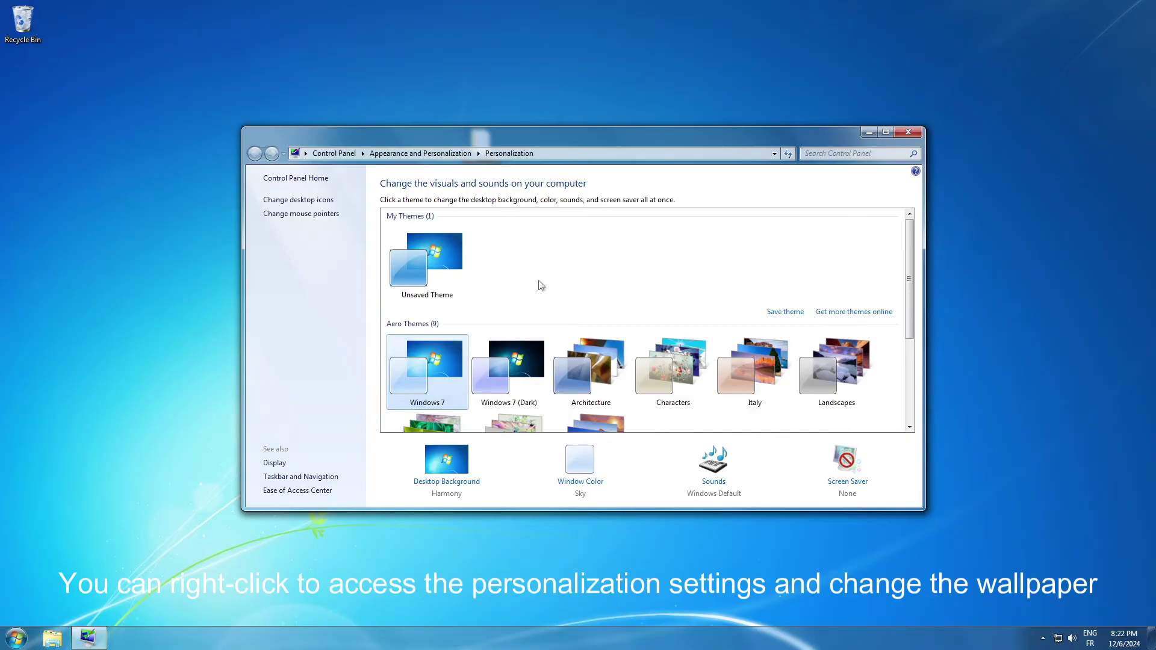
{"action": "left_click", "coordinate": [909, 133]}
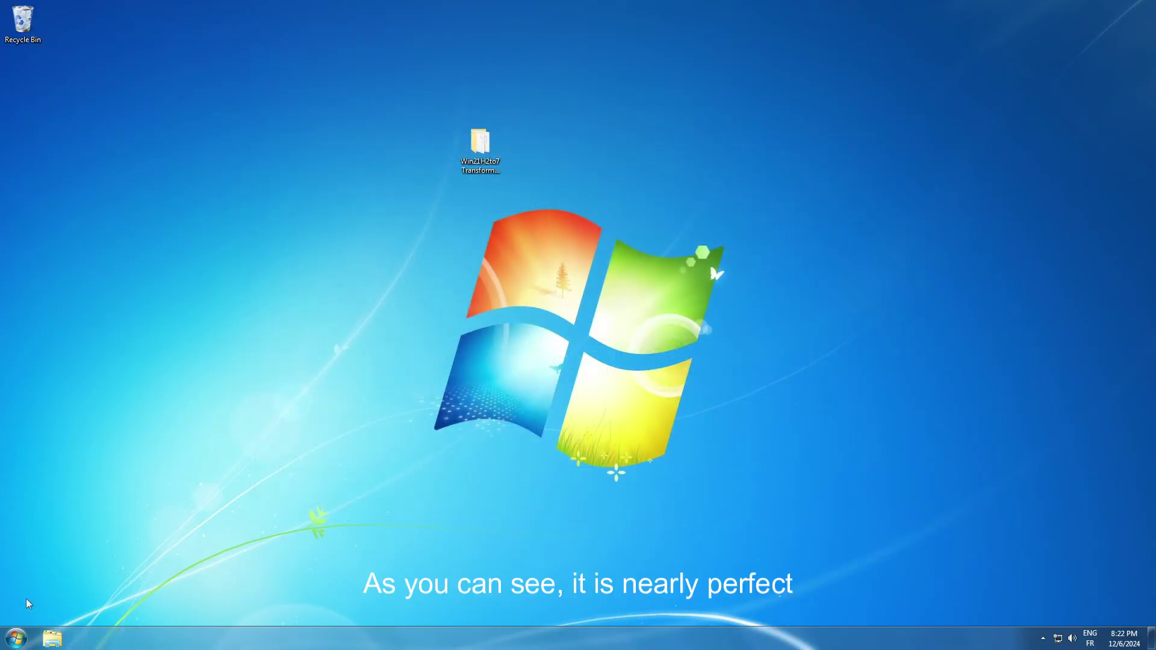
Step: Look over the transformed Start menu, the Computer window and the contents of Local Disk (C:), and return to Computer
{"action": "left_click", "coordinate": [16, 640]}
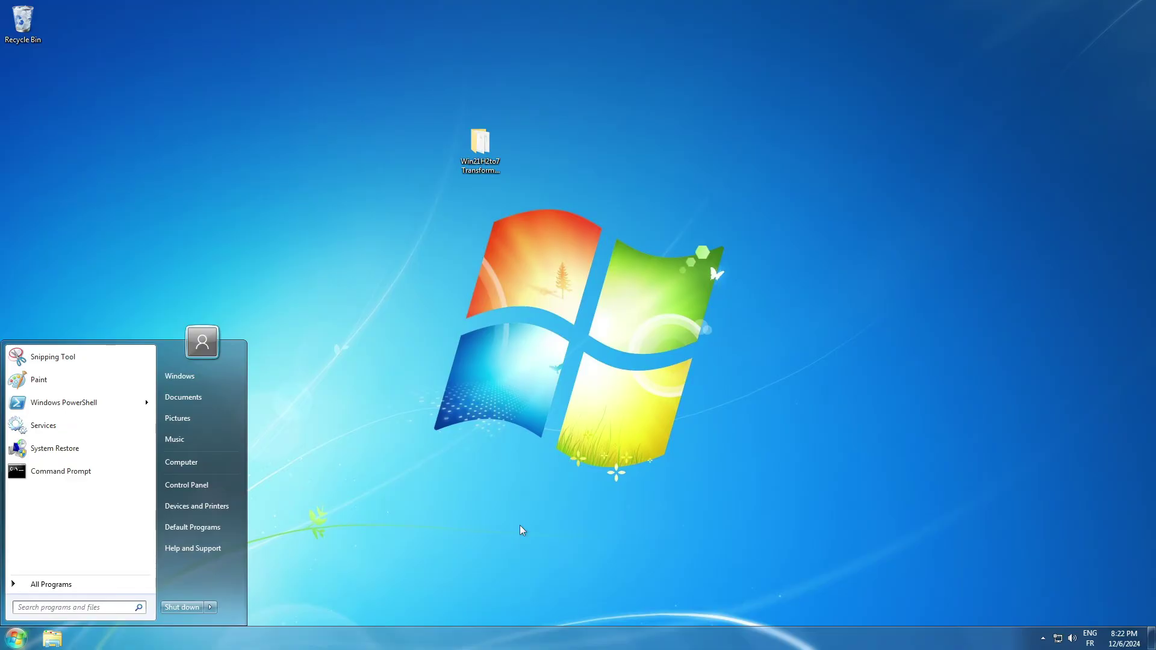
{"action": "left_click", "coordinate": [198, 462]}
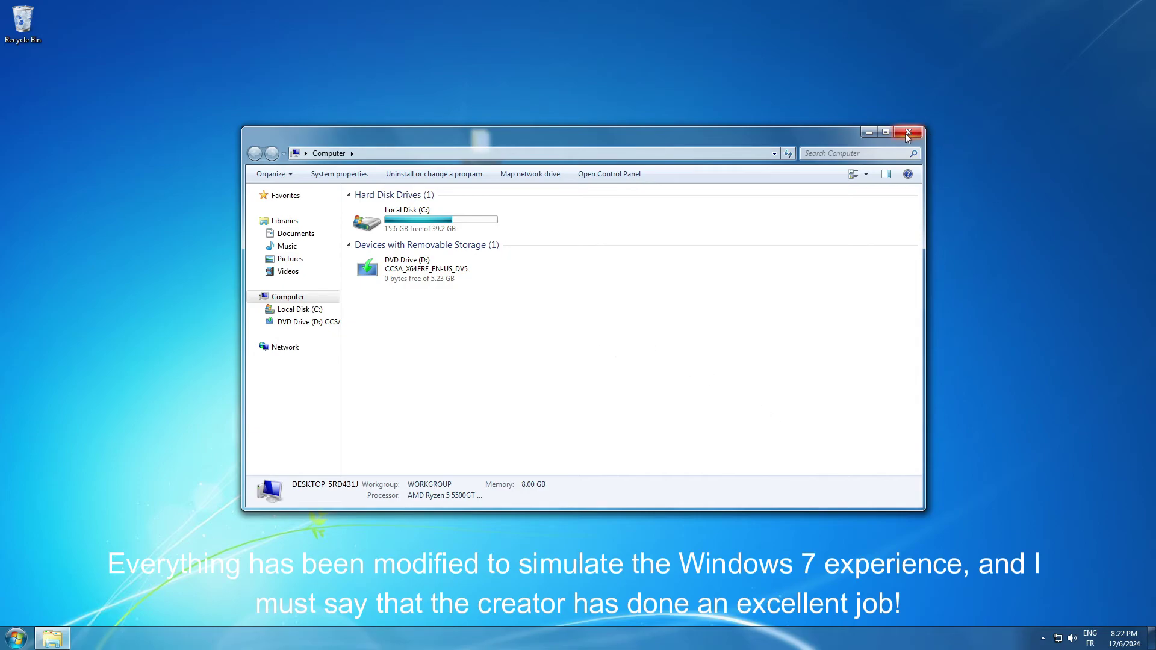
{"action": "left_click", "coordinate": [453, 223]}
{"action": "double_click", "coordinate": [453, 222]}
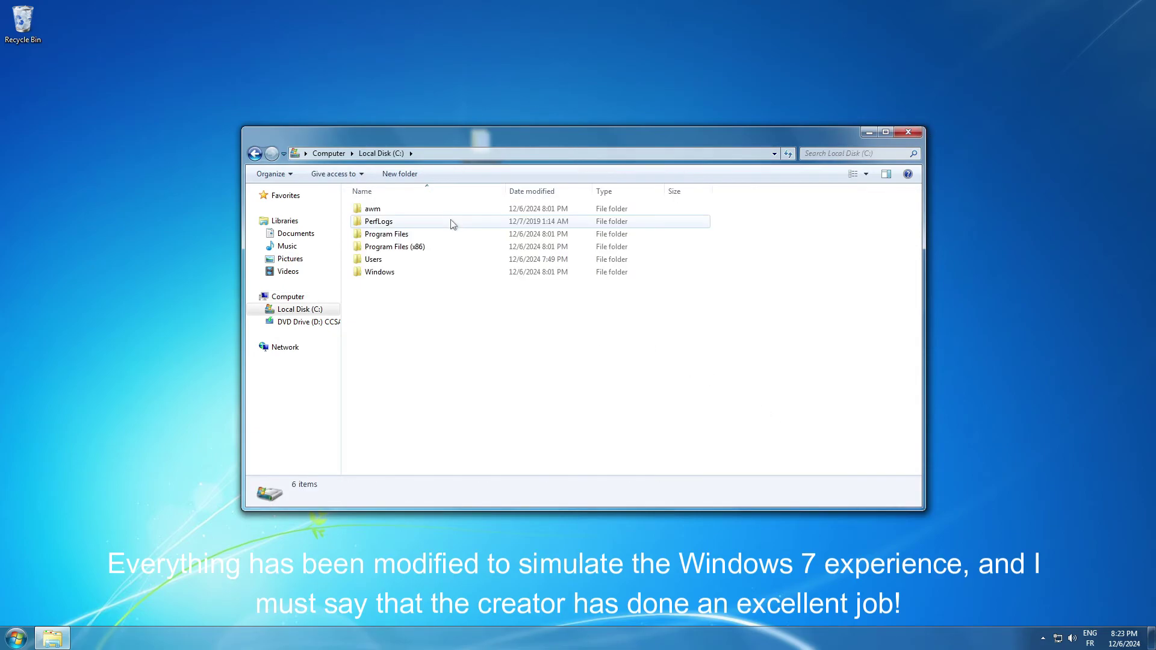
{"action": "key", "text": "BackSpace"}
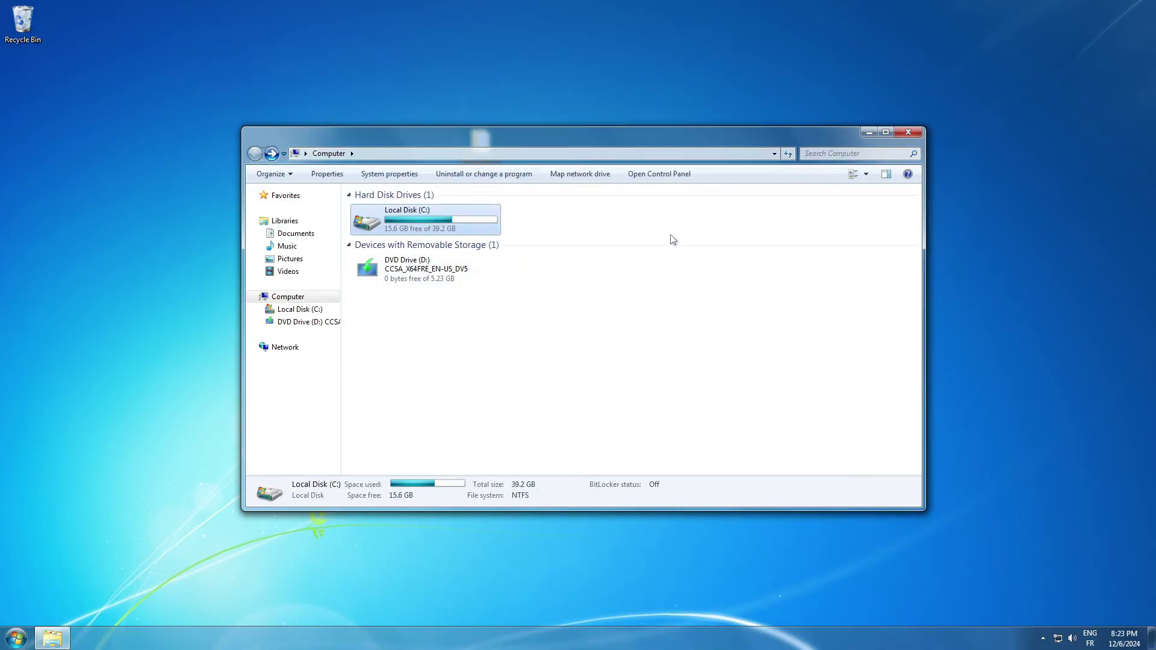
Step: Examine the computer's basic system information and the taskbar clock's calendar
{"action": "left_click", "coordinate": [390, 174]}
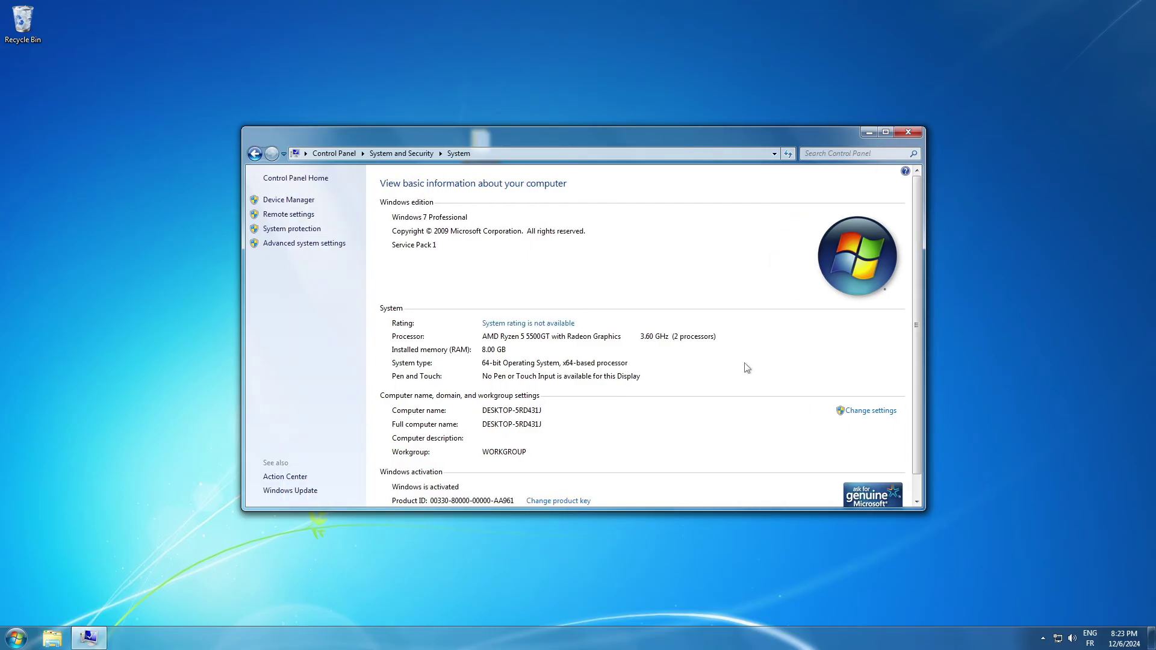
{"action": "scroll", "coordinate": [747, 368], "scroll_direction": "down", "scroll_amount": 2}
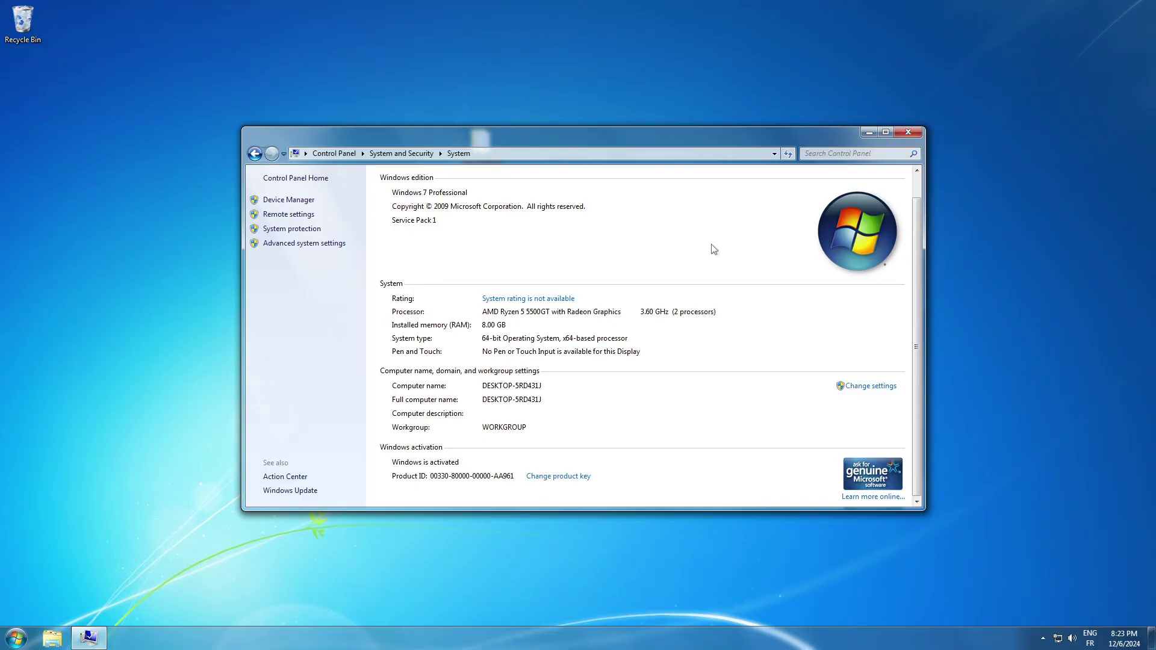
{"action": "left_click", "coordinate": [1123, 638]}
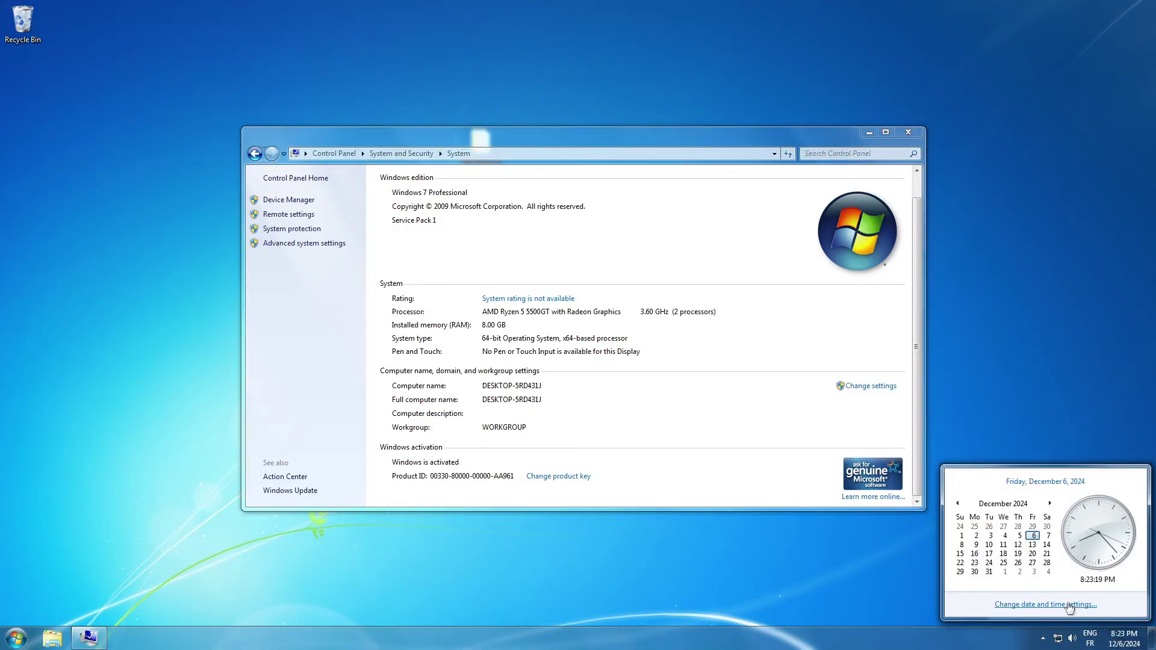
Step: Look over the taskbar's volume control, network flyout and hidden notification icons
{"action": "left_click", "coordinate": [1075, 643]}
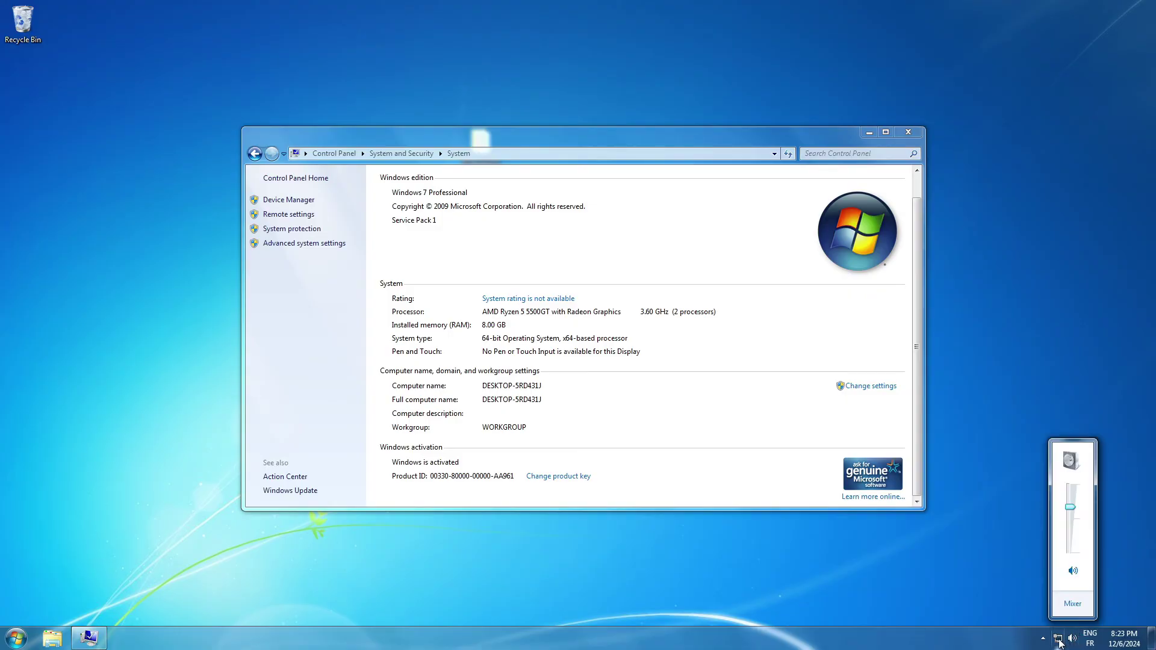
{"action": "left_click", "coordinate": [1059, 640]}
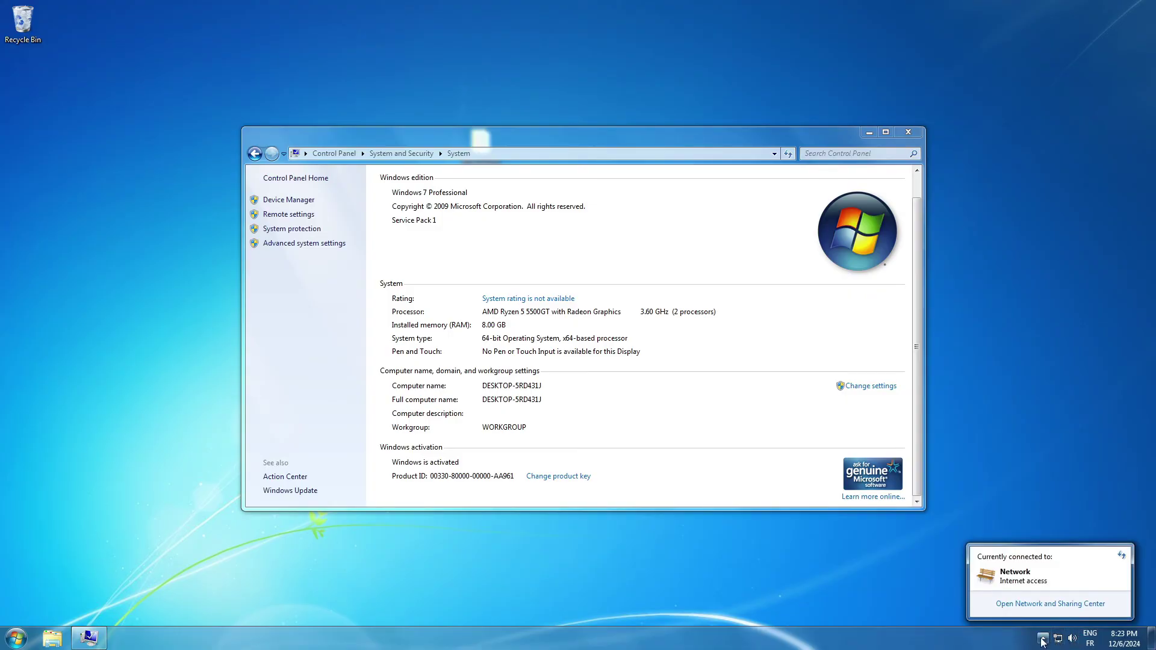
{"action": "left_click", "coordinate": [1042, 640]}
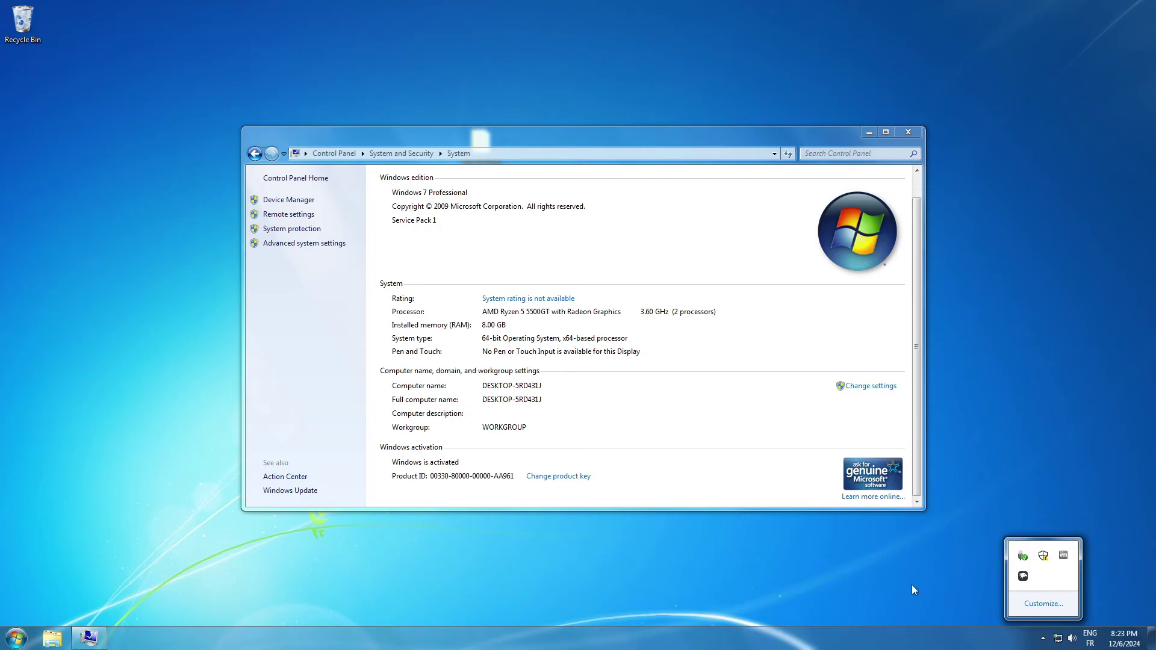
{"action": "left_click", "coordinate": [677, 398]}
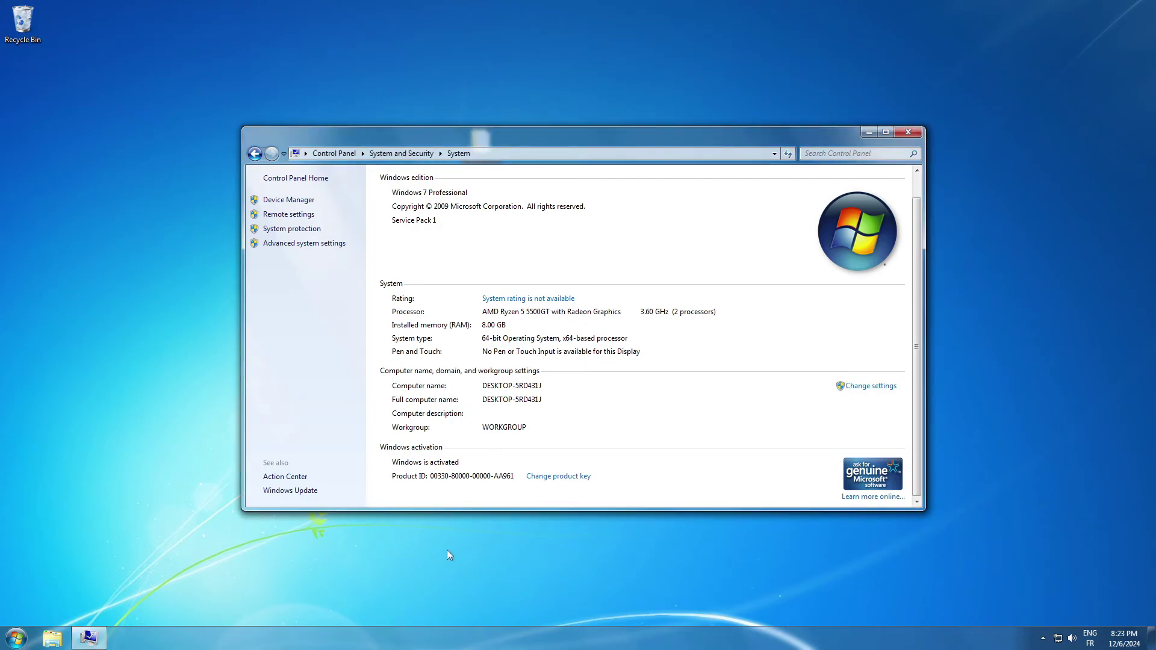
Step: Open Paint, draw a freehand circle on the canvas, and close it without saving
{"action": "left_click", "coordinate": [16, 638]}
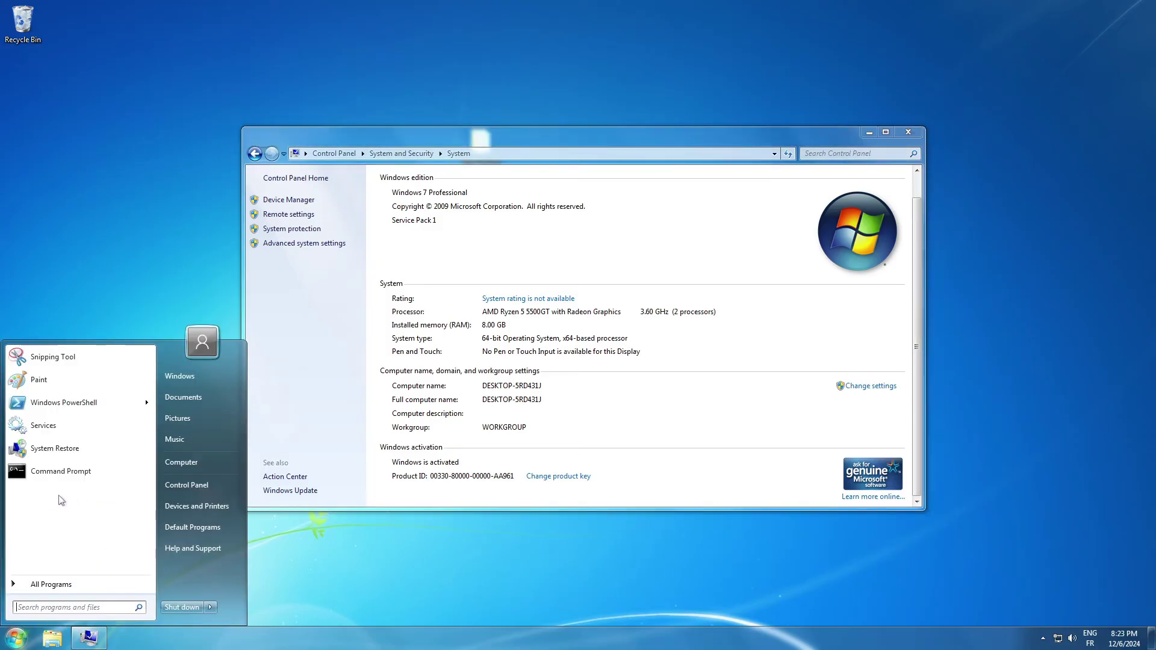
{"action": "left_click", "coordinate": [70, 378]}
{"action": "mouse_move", "coordinate": [421, 256]}
{"action": "left_mouse_down"}
{"action": "mouse_move", "coordinate": [403, 257]}
{"action": "mouse_move", "coordinate": [490, 295]}
{"action": "mouse_move", "coordinate": [412, 252]}
{"action": "left_mouse_up"}
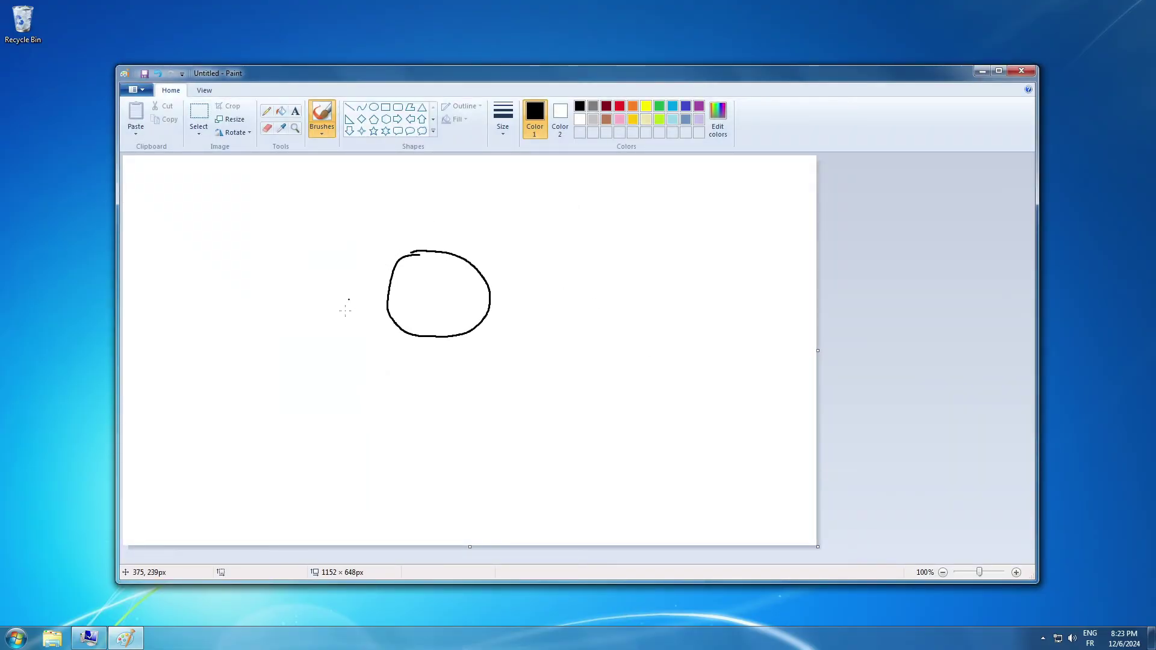
{"action": "left_click", "coordinate": [1022, 70]}
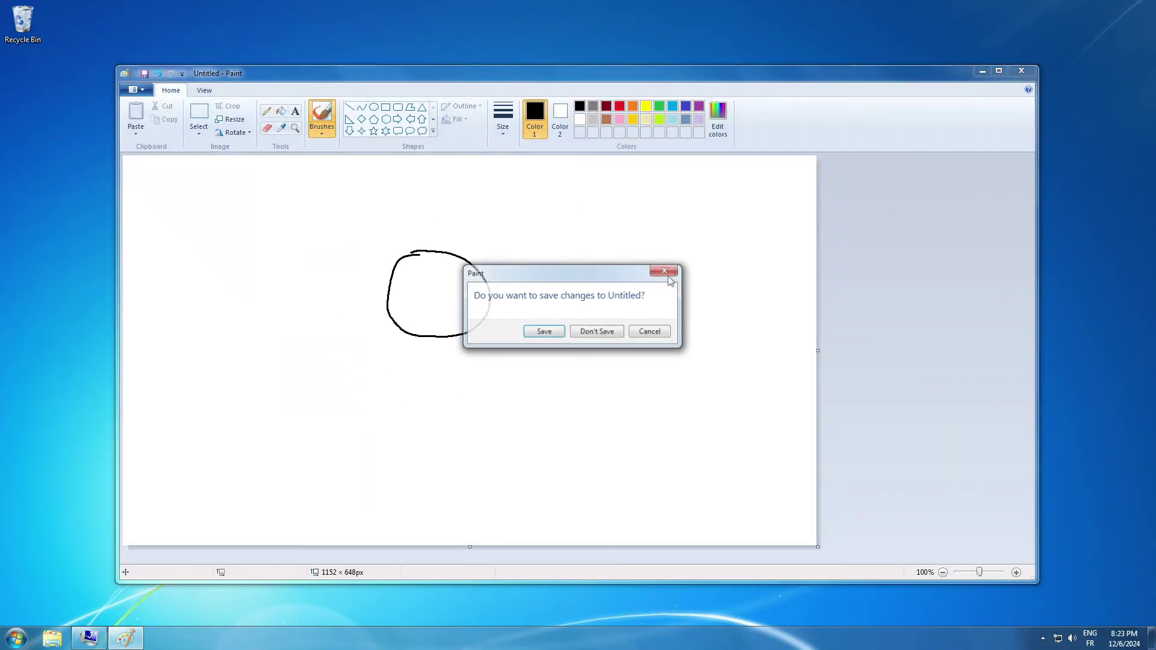
{"action": "left_click", "coordinate": [590, 331]}
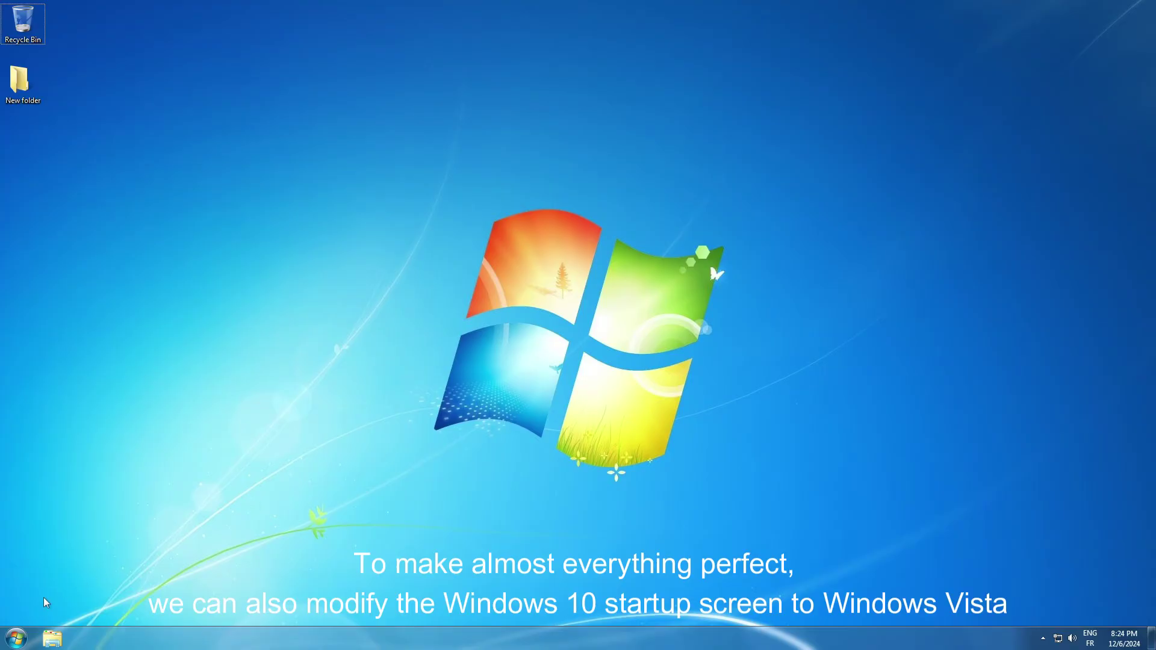
Step: Run "bcdedit /set {current} graphicsmodedisabled yes" in a Command Prompt opened as administrator
{"action": "left_click", "coordinate": [15, 634]}
{"action": "type", "text": "cmd"}
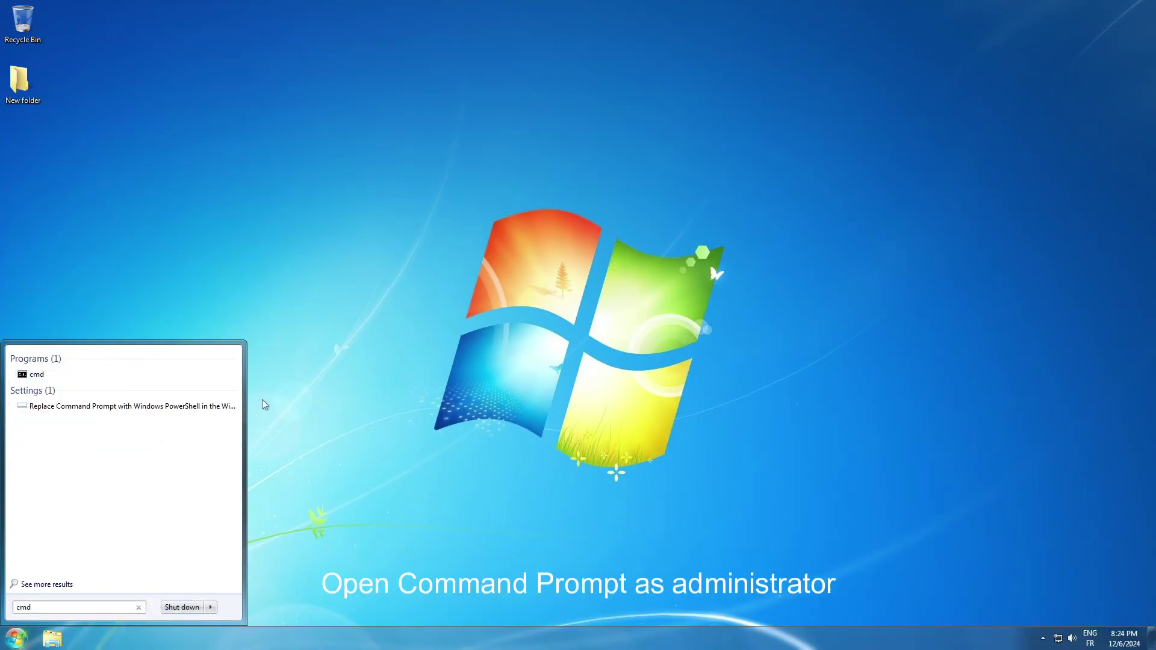
{"action": "right_click", "coordinate": [38, 375]}
{"action": "left_click", "coordinate": [67, 395]}
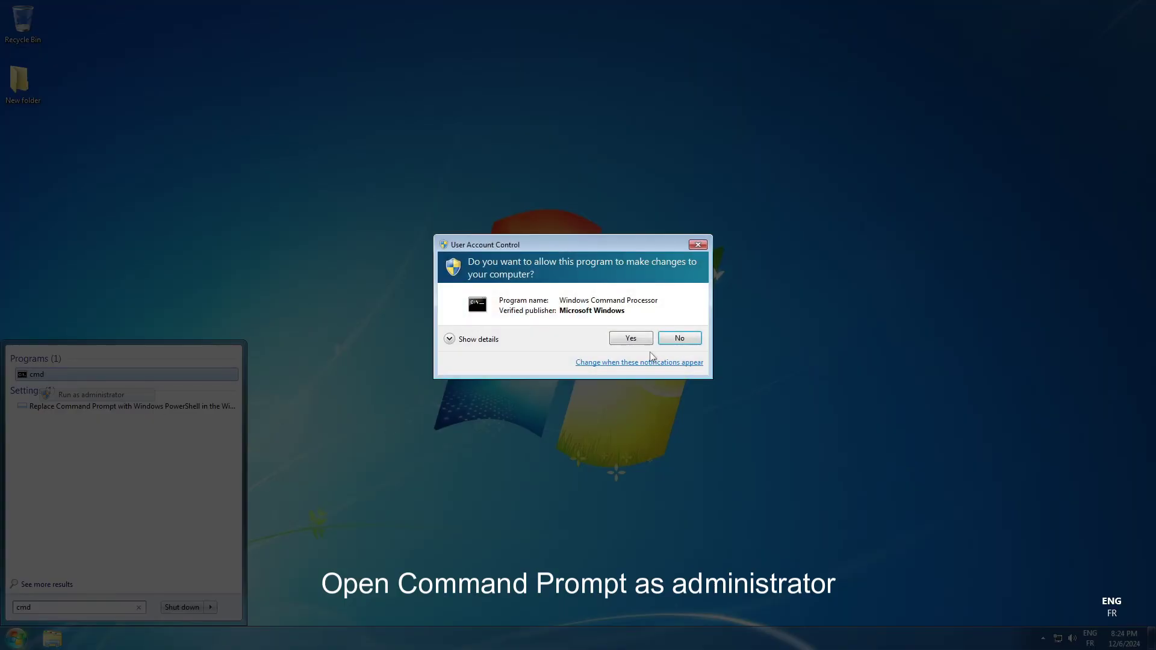
{"action": "left_click", "coordinate": [639, 341]}
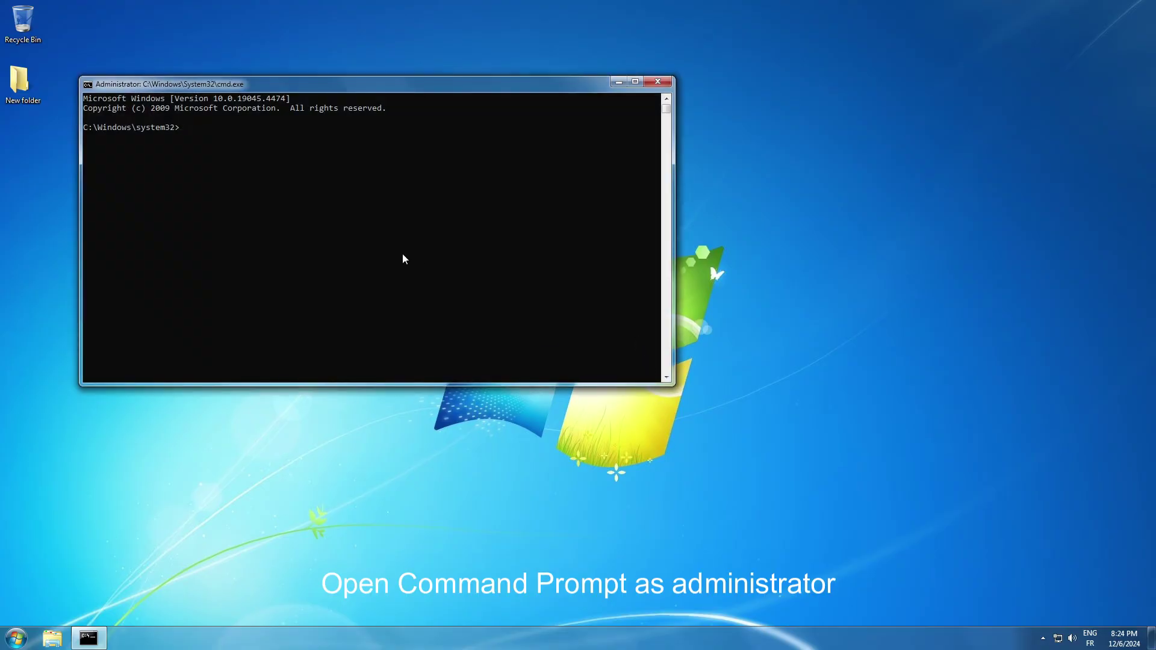
{"action": "type", "text": "bcdedit /set {current} graphicsmodedisabled yes"}
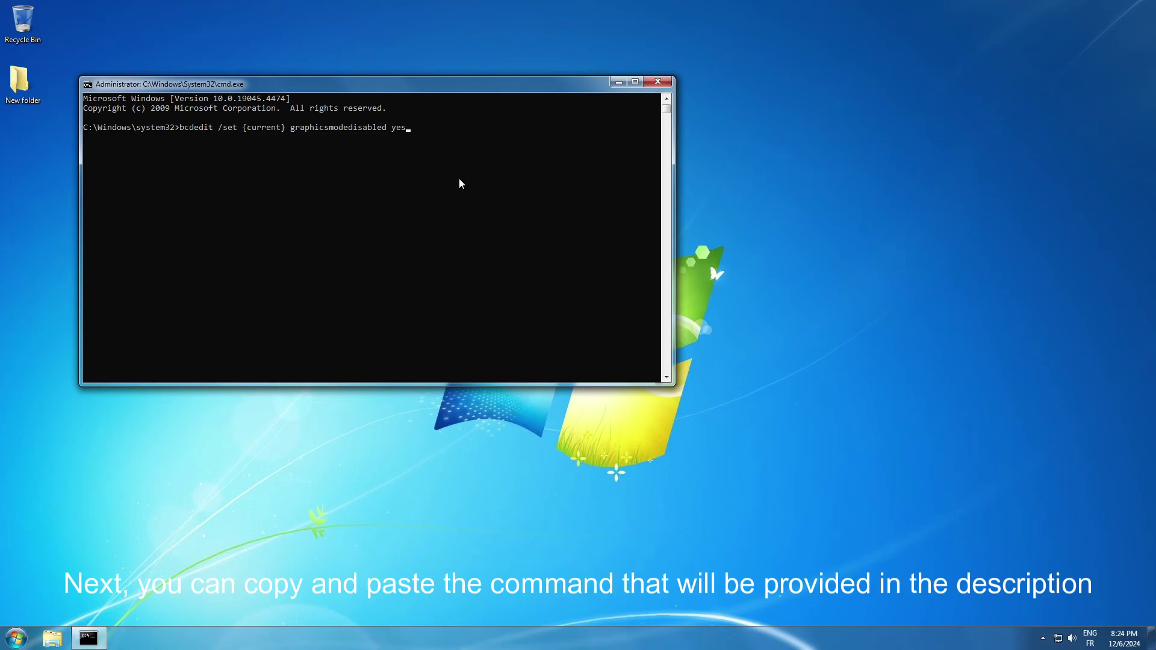
{"action": "key", "text": "Return"}
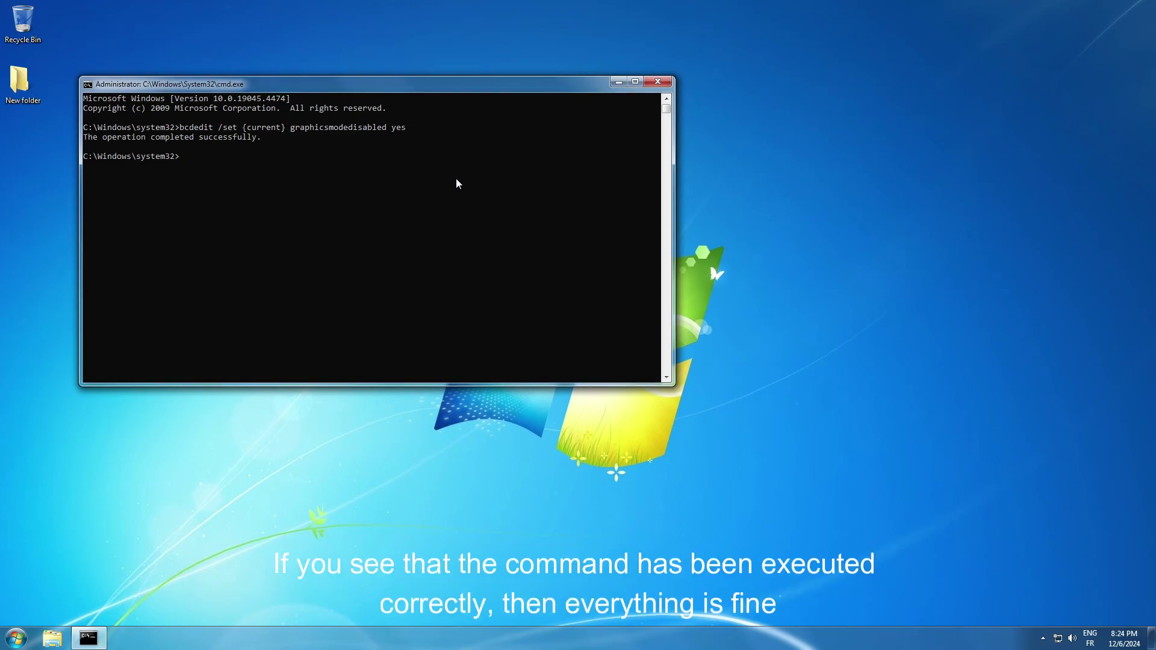
Step: Restart the computer
{"action": "left_click", "coordinate": [11, 644]}
{"action": "left_click", "coordinate": [209, 607]}
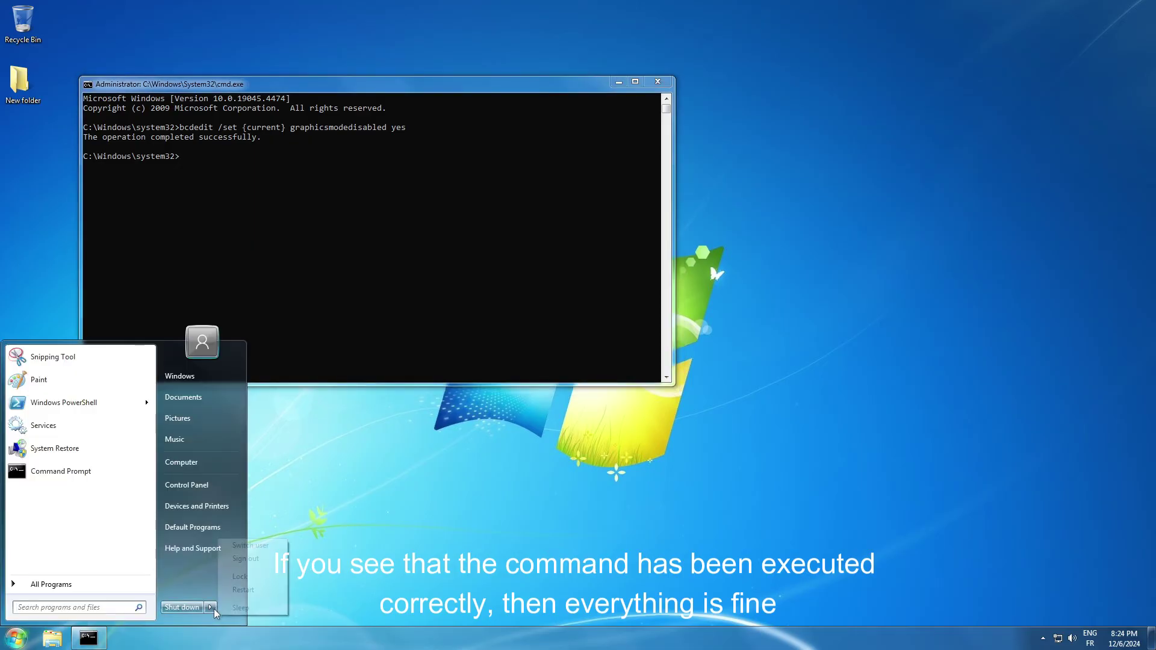
{"action": "left_click", "coordinate": [242, 591]}
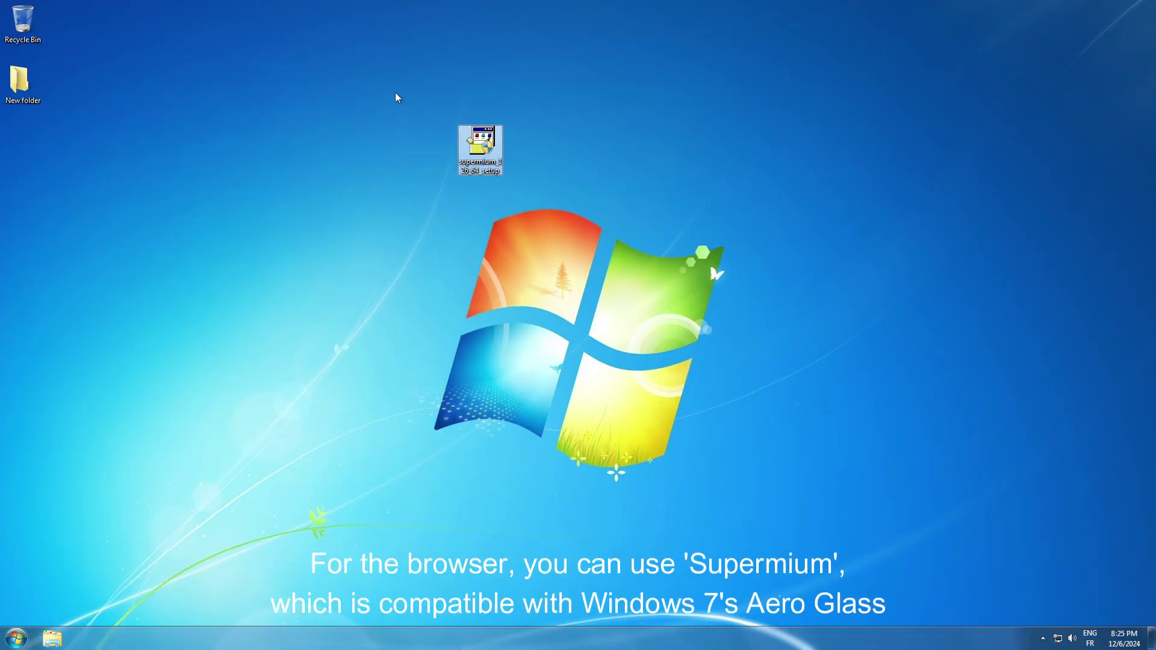
Step: Install Supermium for the current user from the desktop setup file, with Create shortcuts for Supermium enabled
{"action": "double_click", "coordinate": [480, 144]}
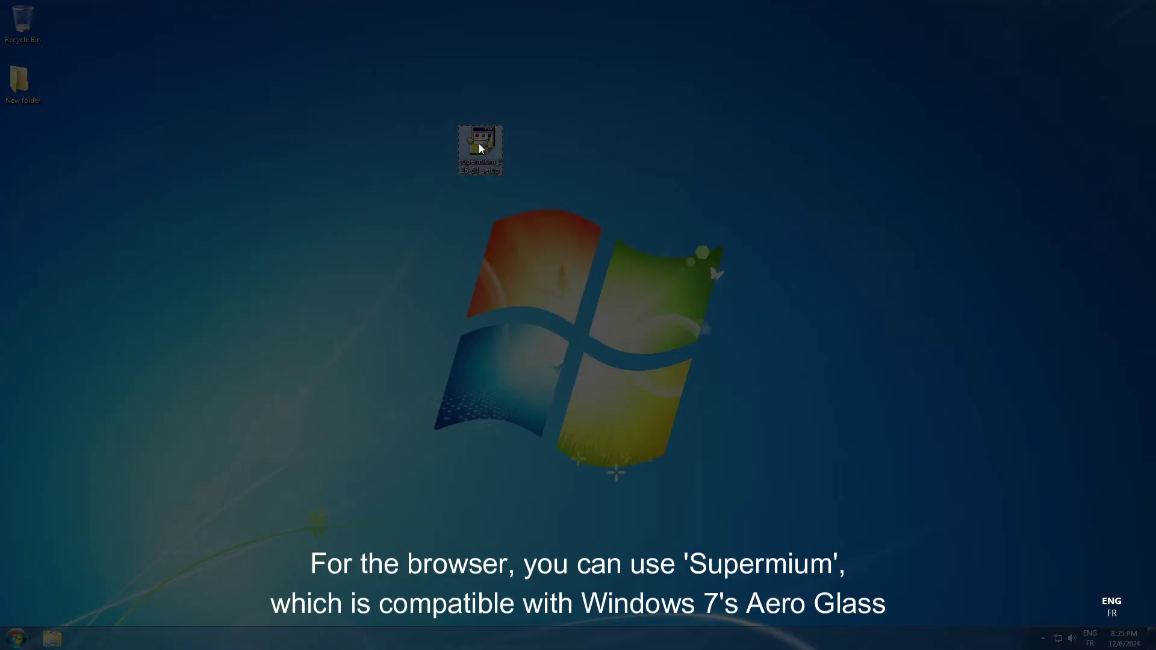
{"action": "left_click", "coordinate": [631, 343]}
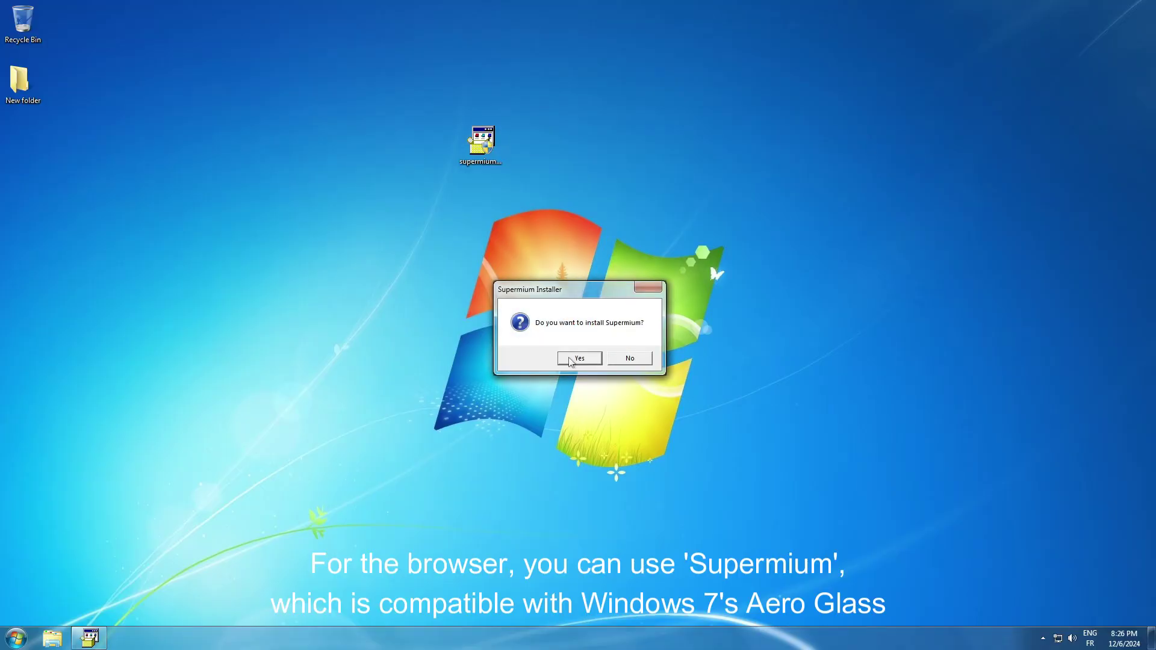
{"action": "left_click", "coordinate": [571, 359]}
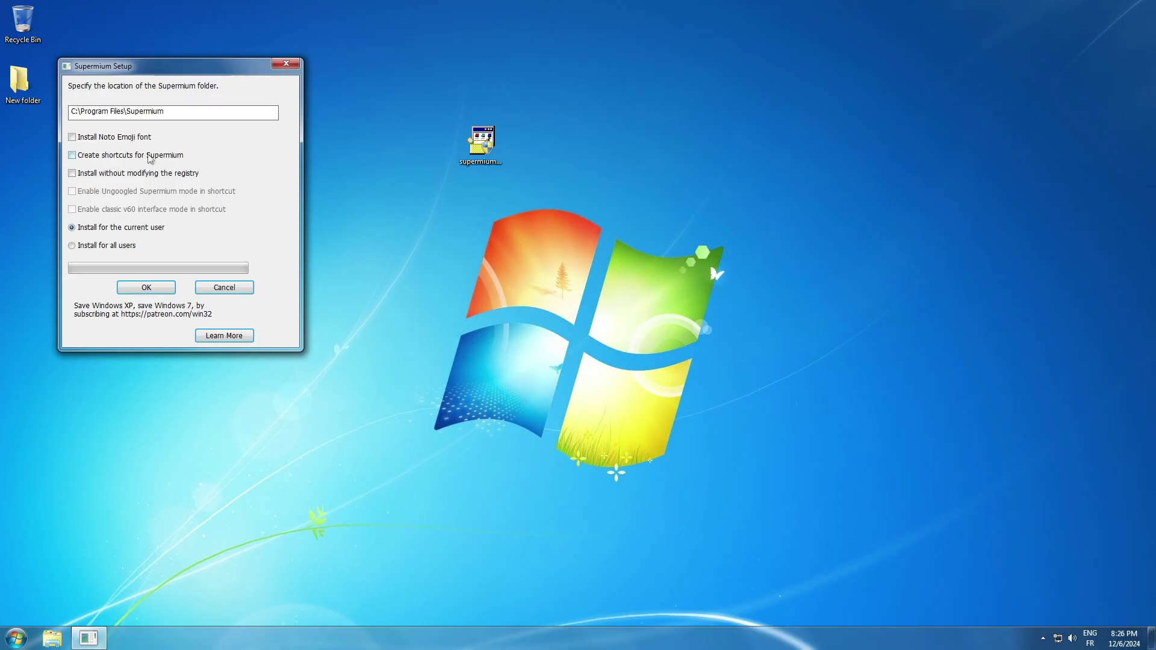
{"action": "left_click", "coordinate": [151, 158]}
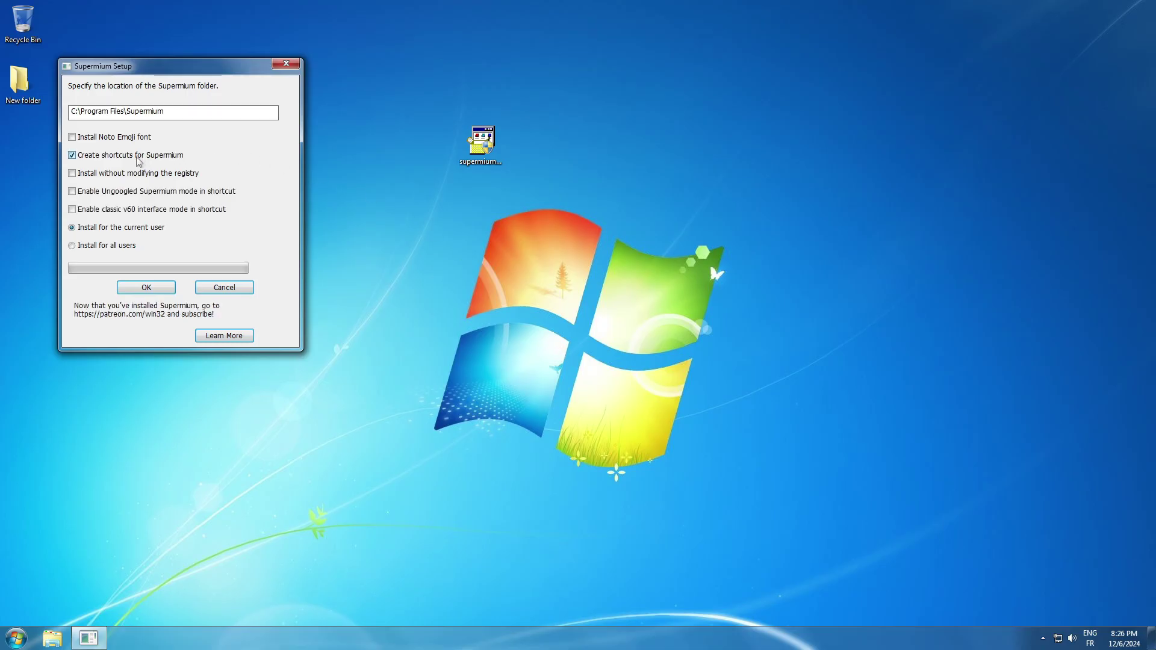
{"action": "left_click", "coordinate": [147, 288]}
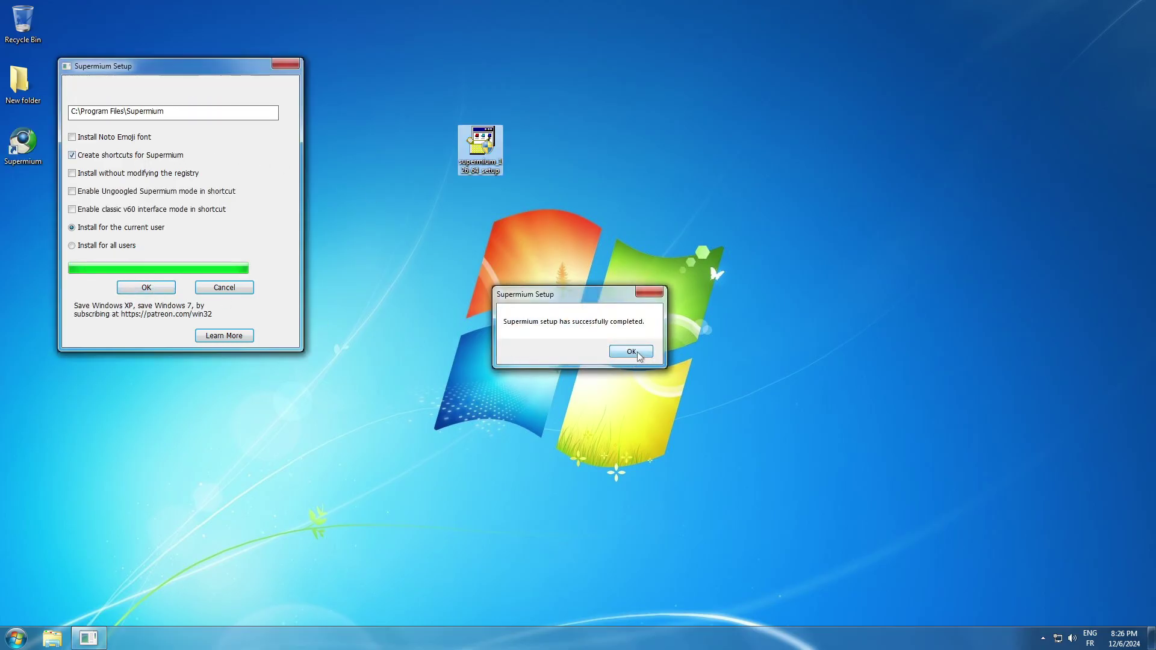
{"action": "left_click", "coordinate": [633, 352]}
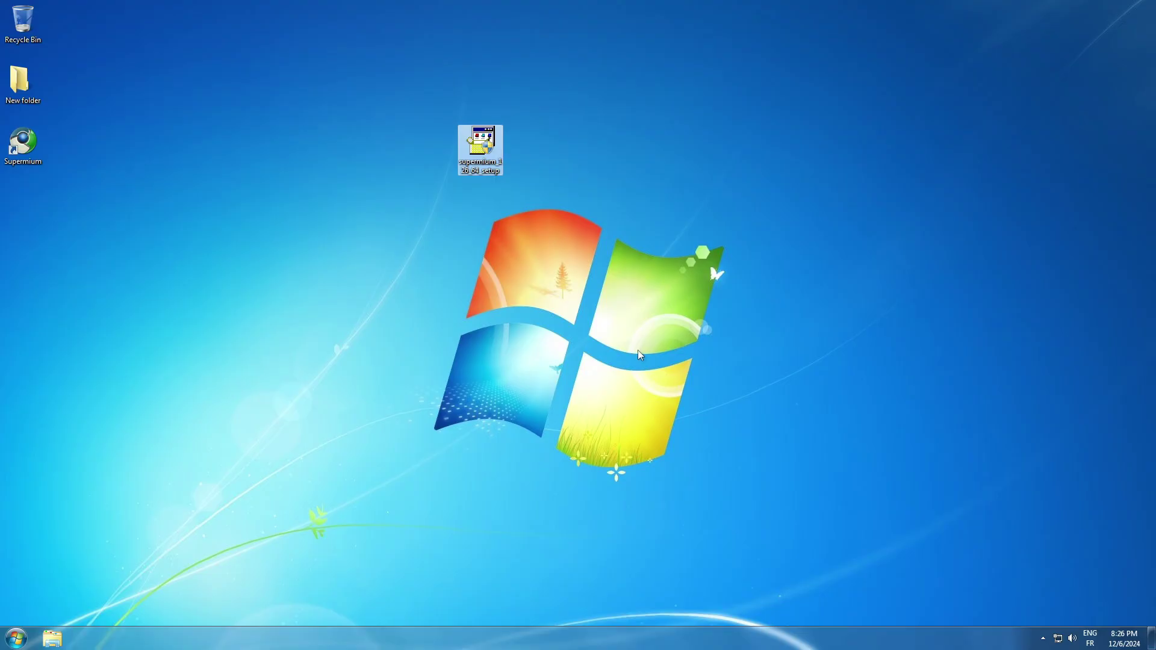
Step: Launch Supermium from its desktop shortcut and continue without signing in
{"action": "left_click", "coordinate": [28, 144]}
{"action": "double_click", "coordinate": [28, 143]}
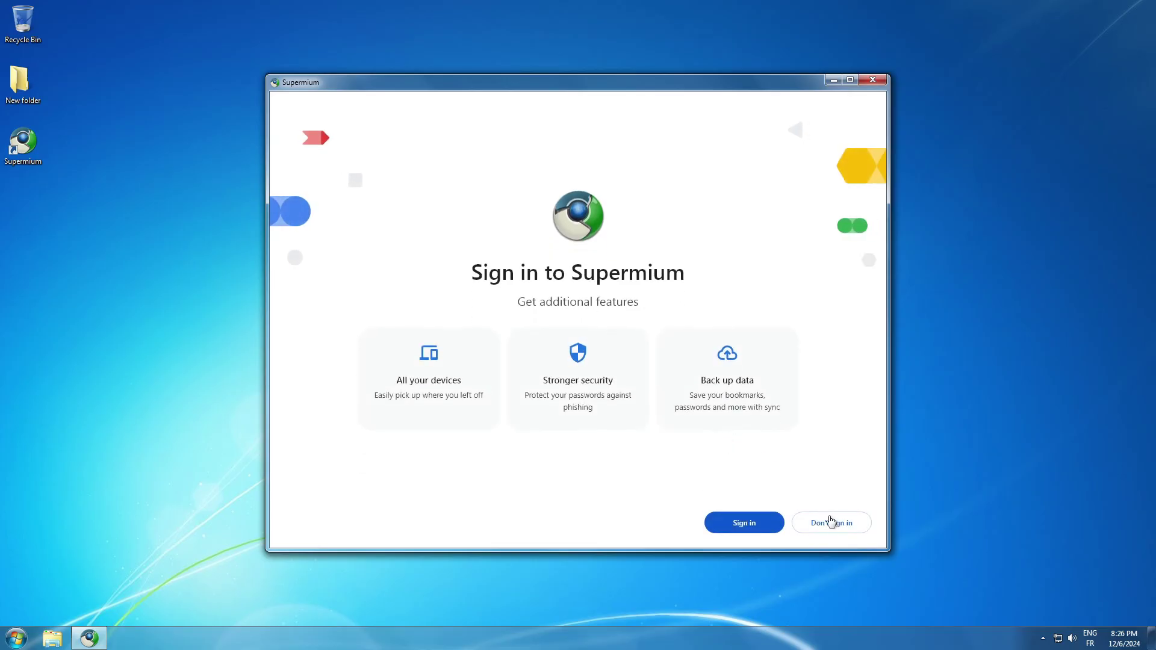
{"action": "left_click", "coordinate": [832, 523]}
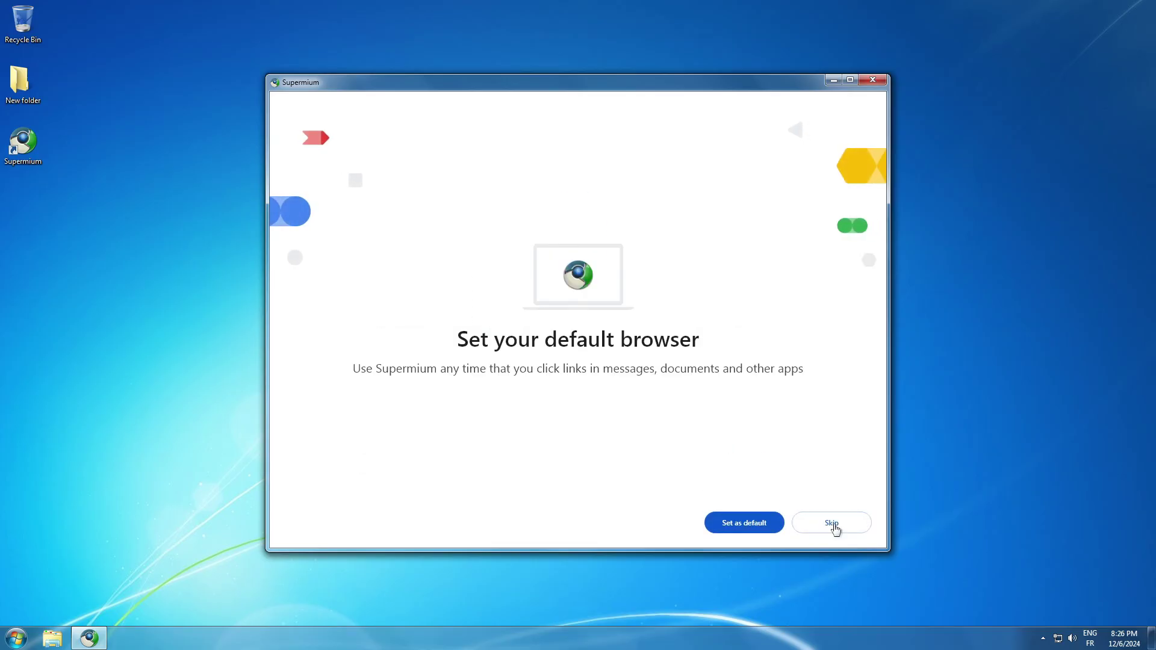
Step: Set Supermium as the default web browser in the Default apps settings and close Settings
{"action": "left_click", "coordinate": [746, 524]}
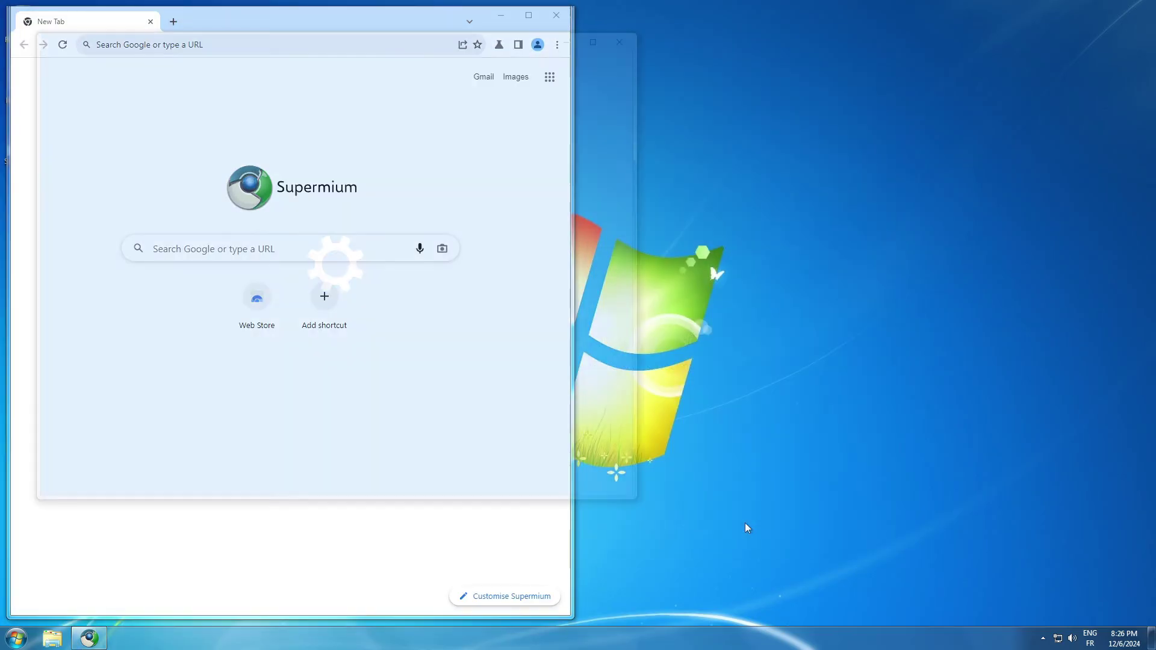
{"action": "scroll", "coordinate": [482, 385], "scroll_direction": "down", "scroll_amount": 3}
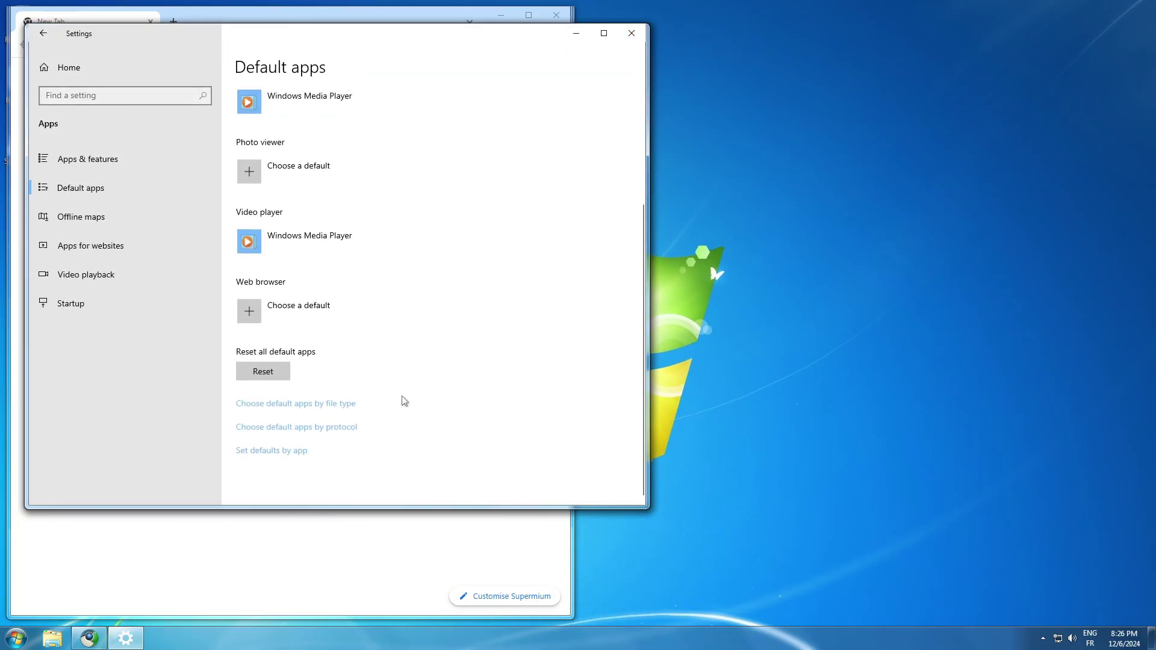
{"action": "left_click", "coordinate": [314, 301]}
{"action": "left_click", "coordinate": [336, 220]}
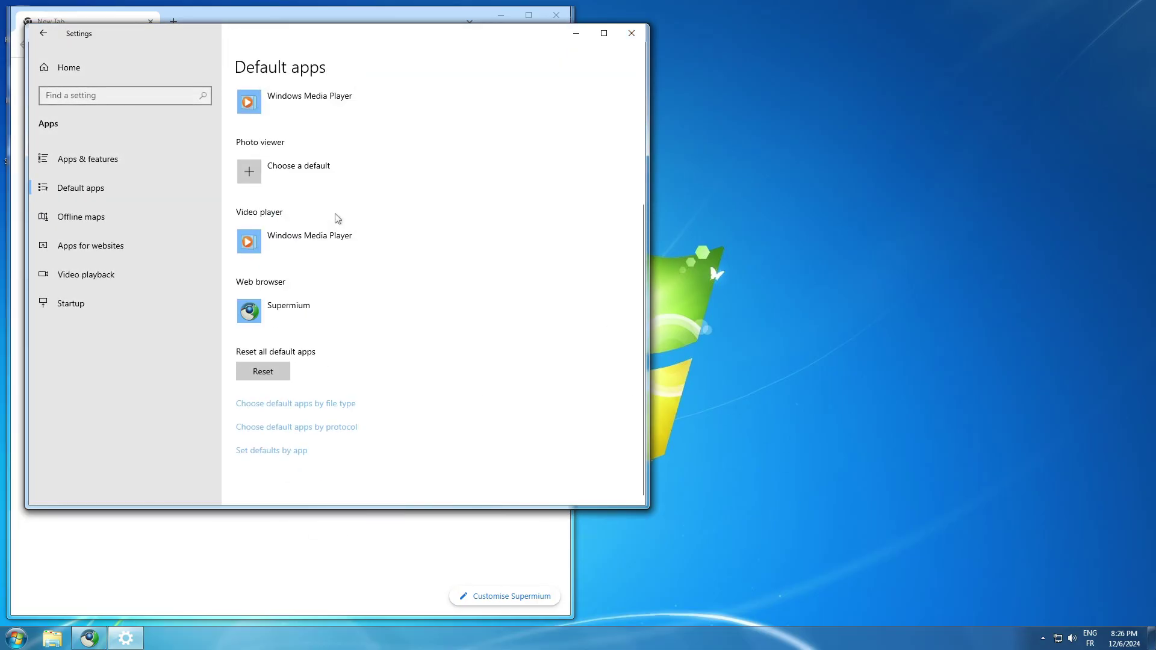
{"action": "left_click", "coordinate": [631, 33]}
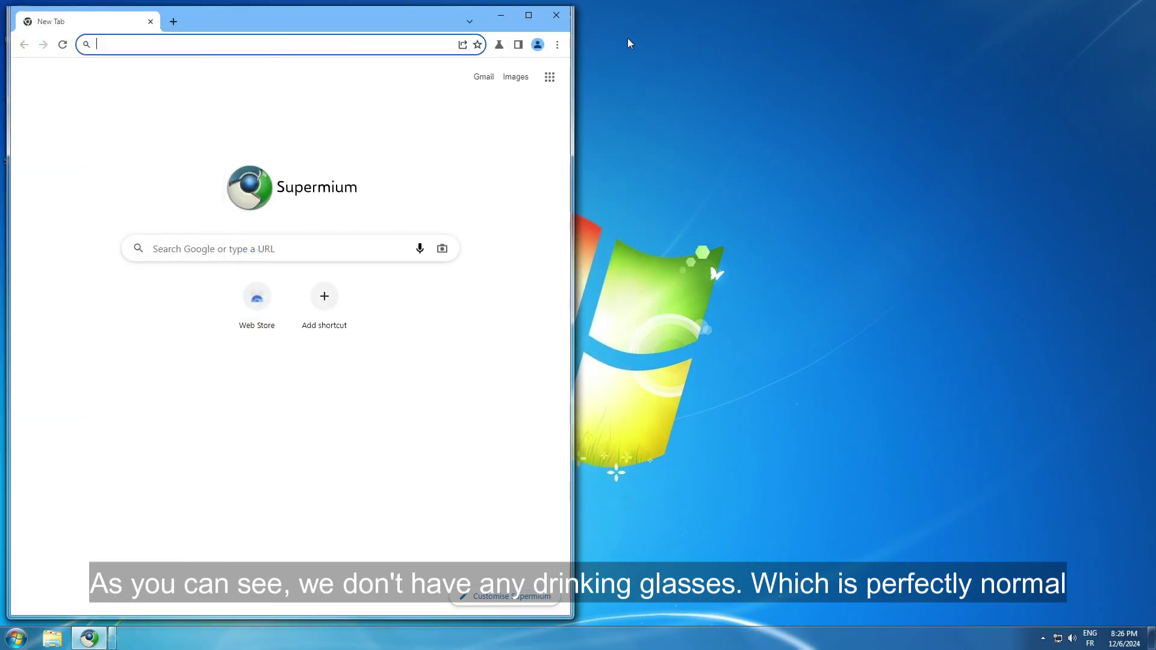
Step: Close the browser and append --disable-windows10-custom-titlebar to the target of the desktop's Supermium shortcut
{"action": "left_click_drag", "start_coordinate": [353, 16], "coordinate": [601, 161]}
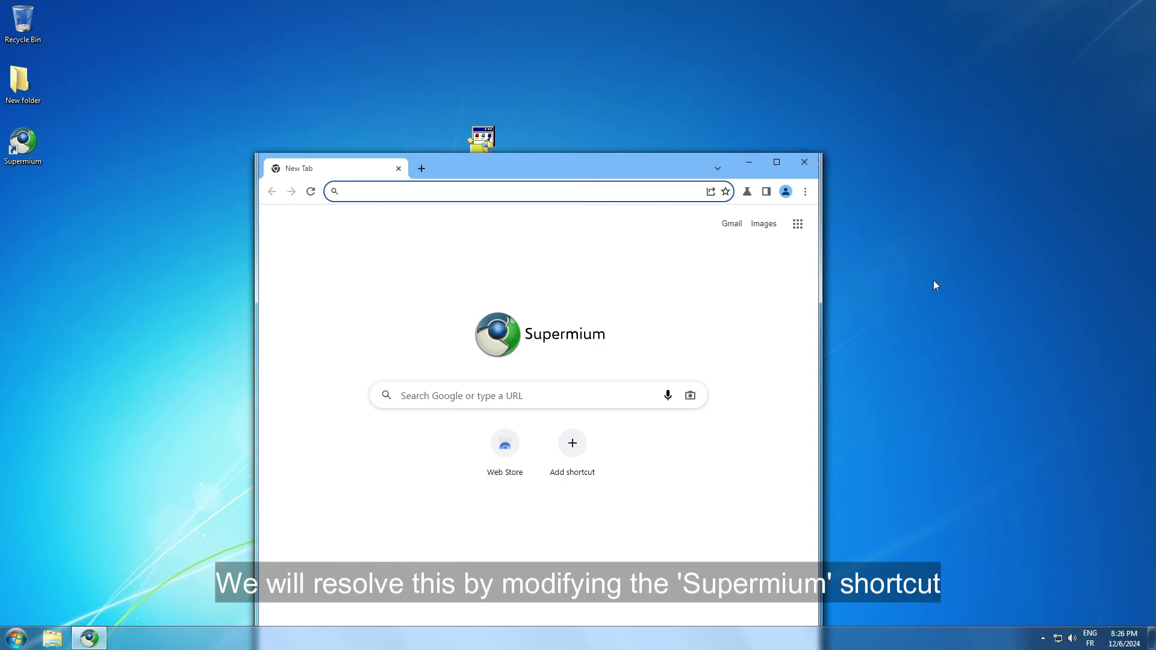
{"action": "left_click", "coordinate": [805, 162]}
{"action": "right_click", "coordinate": [19, 154]}
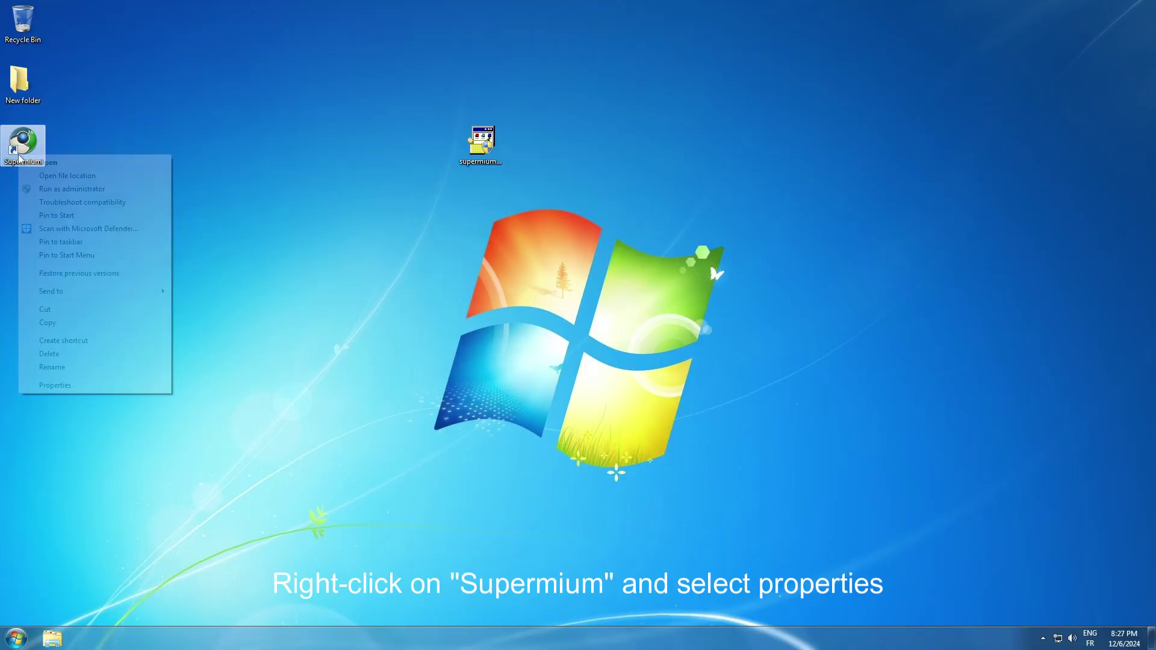
{"action": "left_click", "coordinate": [114, 385]}
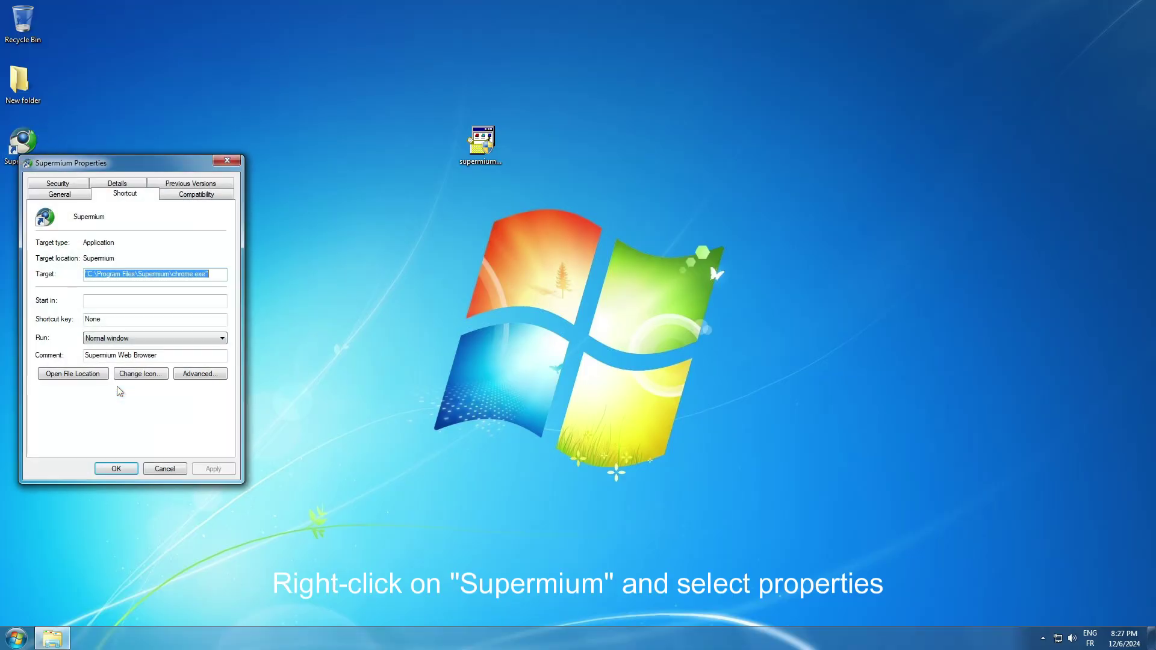
{"action": "left_click", "coordinate": [209, 274]}
{"action": "key", "text": "space"}
{"action": "type", "text": "--disable-windows10-custom-titlebar"}
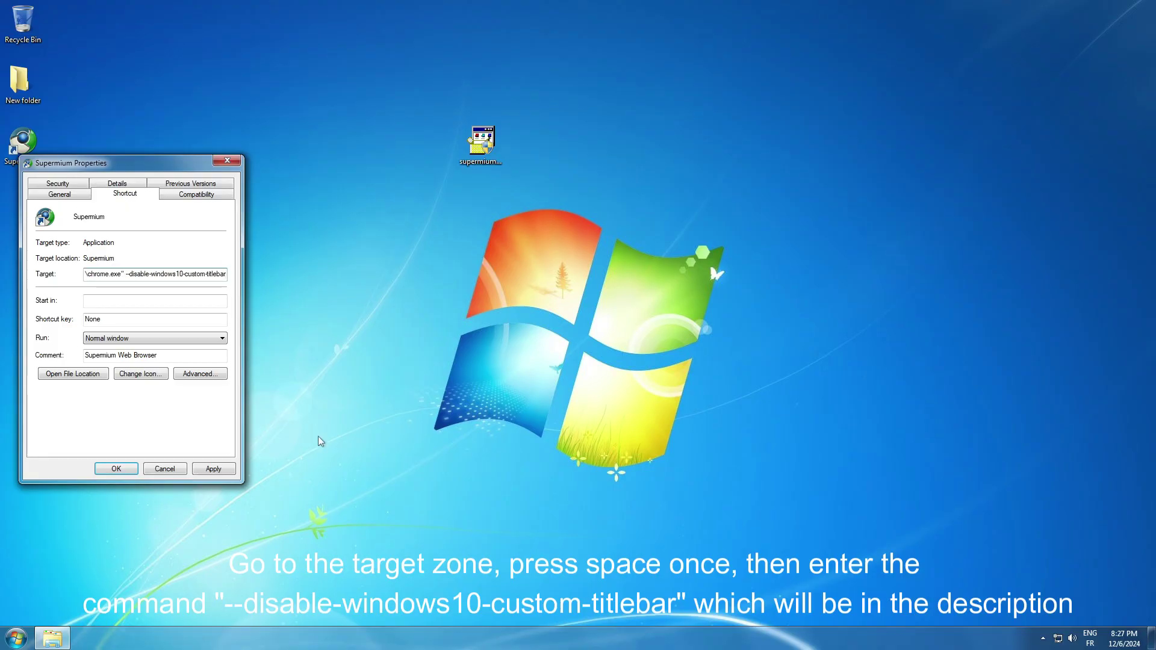
{"action": "left_click", "coordinate": [211, 469]}
{"action": "left_click", "coordinate": [116, 469]}
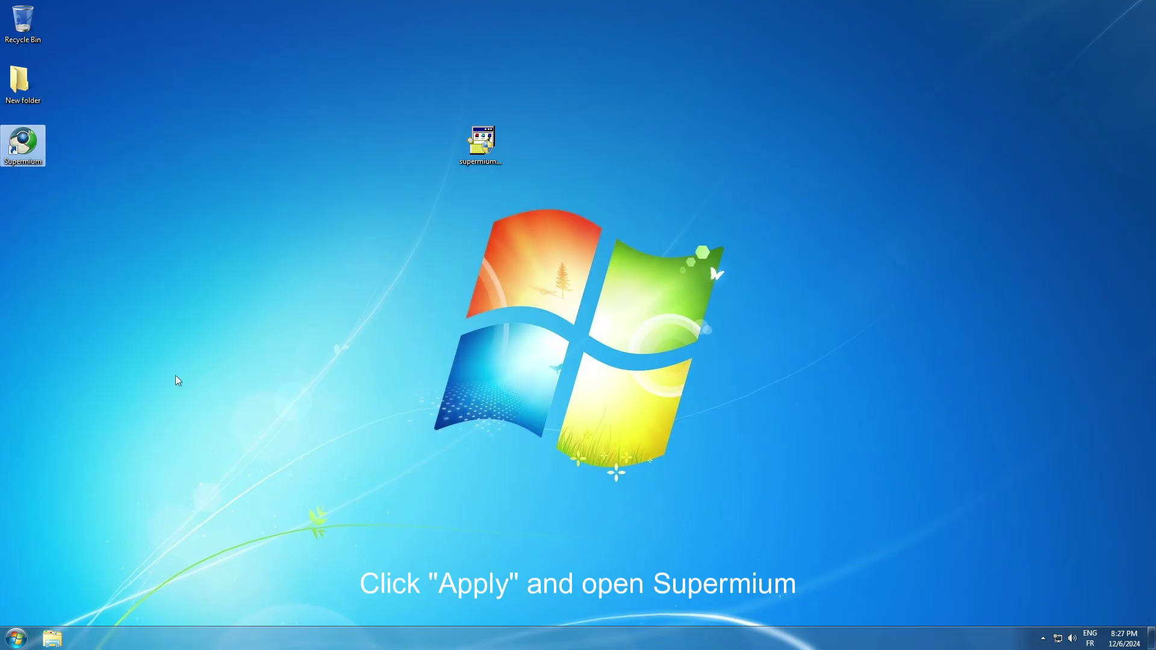
Step: Reopen Supermium from the modified desktop shortcut, move its window slightly and maximize it
{"action": "double_click", "coordinate": [29, 143]}
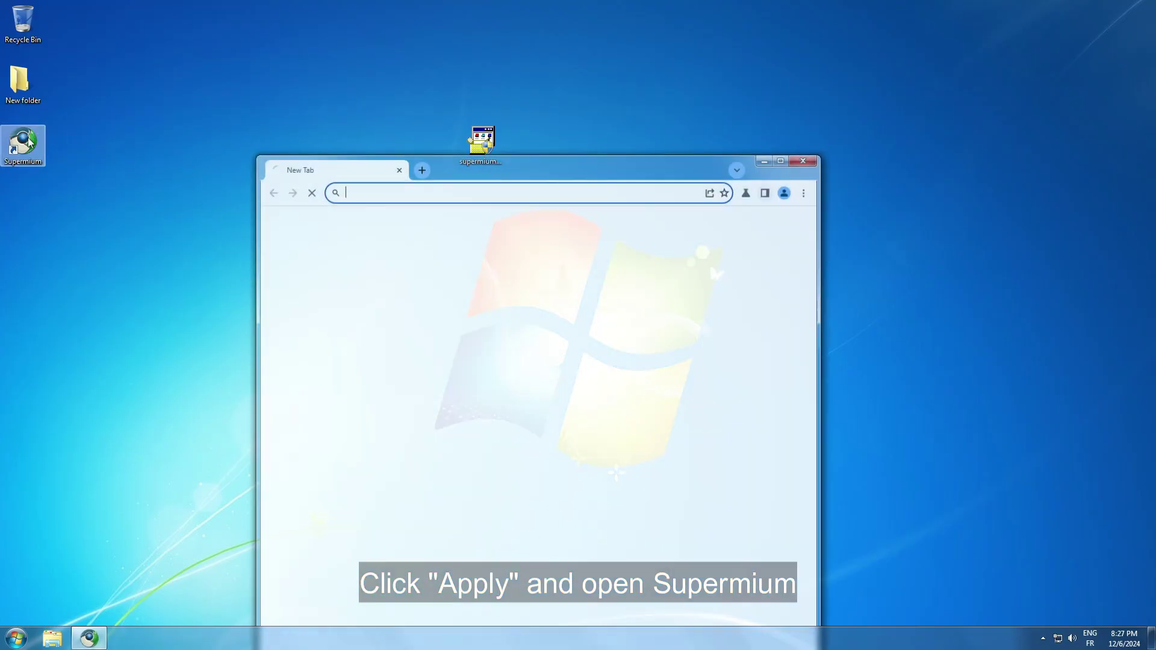
{"action": "left_click_drag", "start_coordinate": [542, 167], "coordinate": [548, 132]}
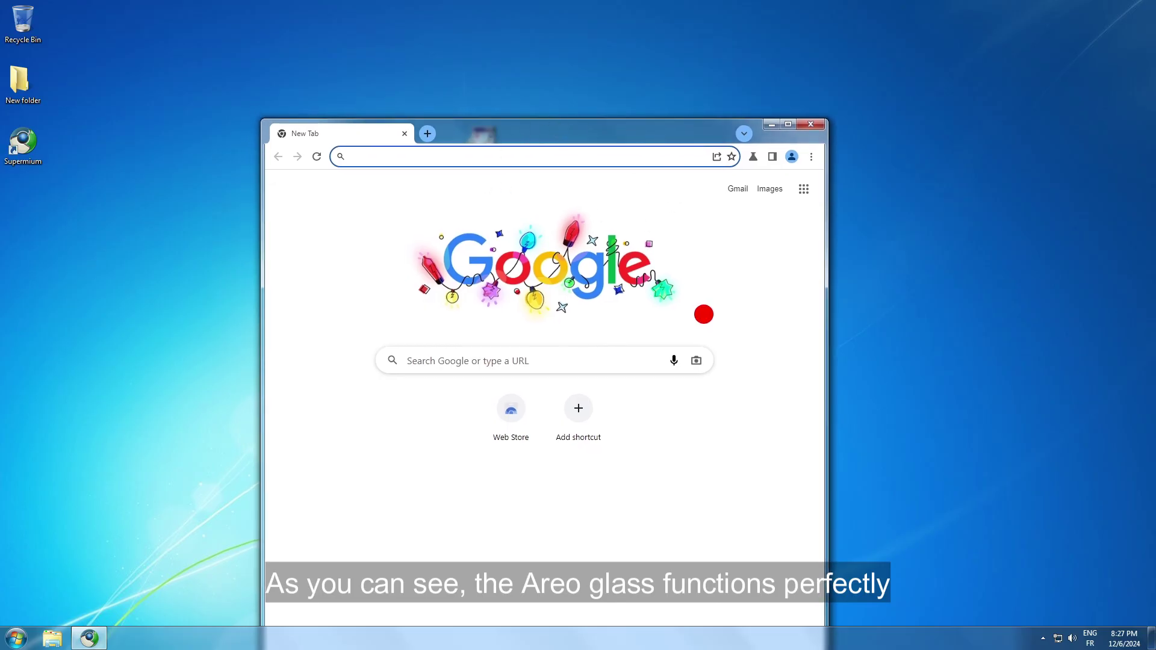
{"action": "left_click", "coordinate": [788, 124]}
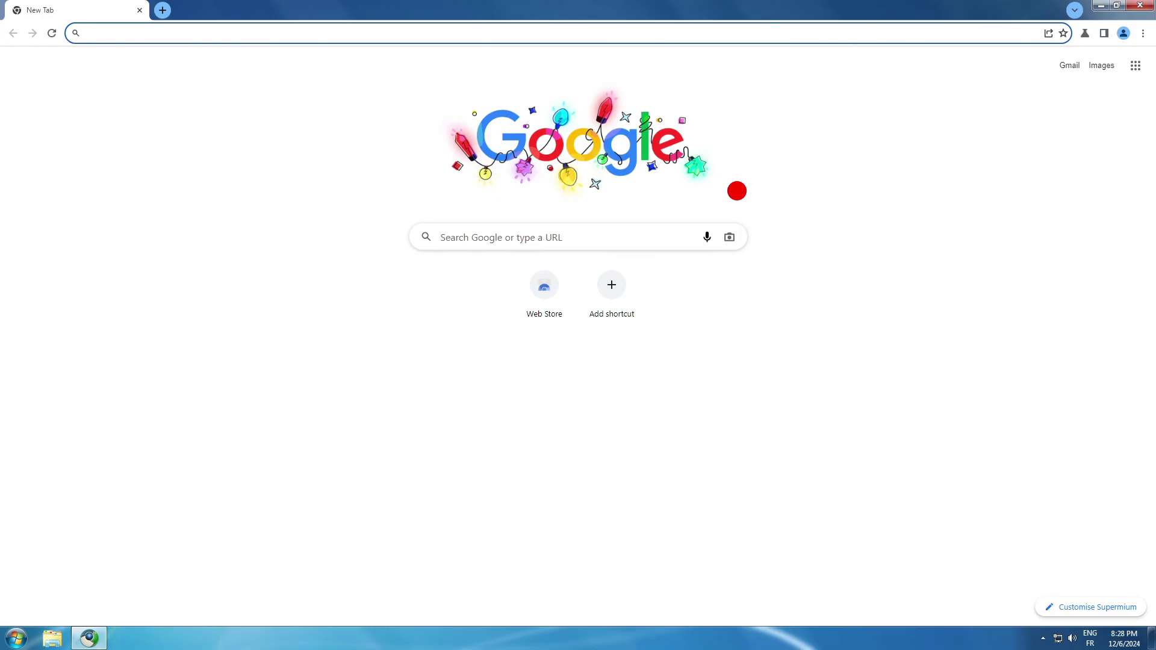
{"action": "type", "text": "yo"}
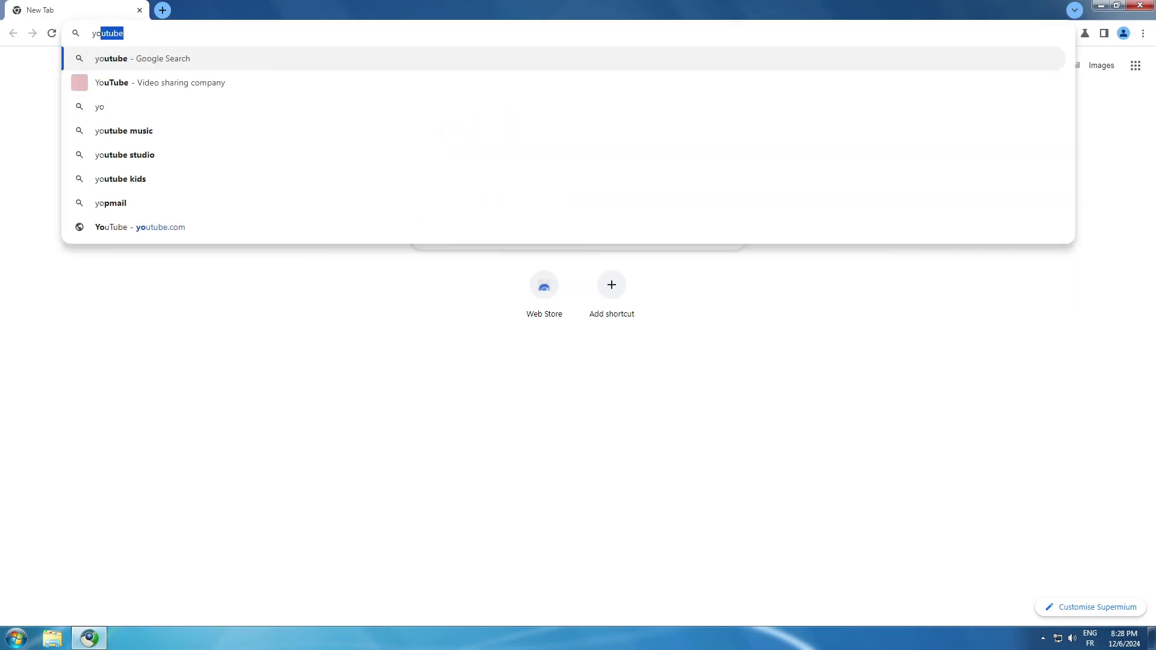
{"action": "type", "text": "utube.com"}
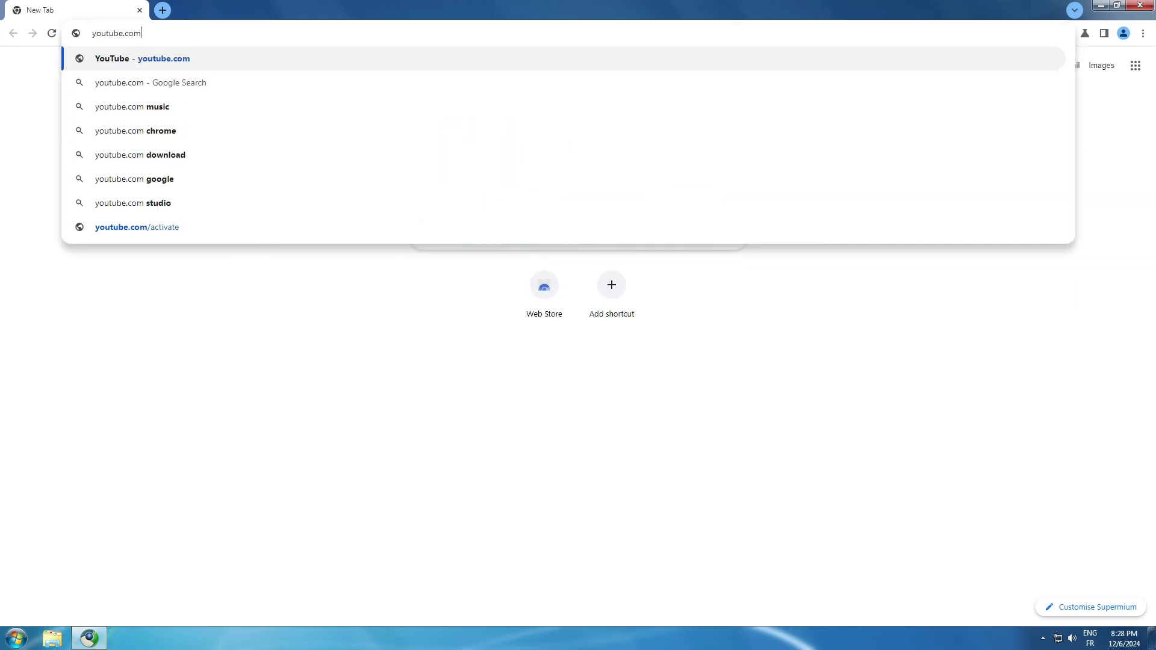
{"action": "type", "text": "/@ma"}
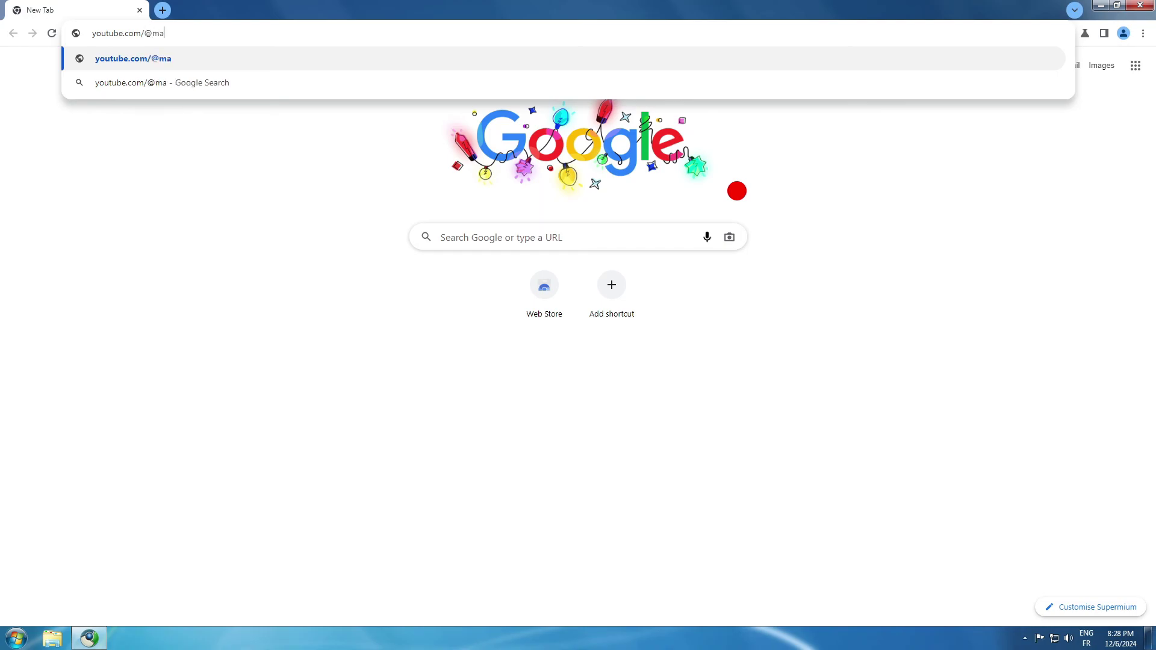
{"action": "type", "text": "chixantech"}
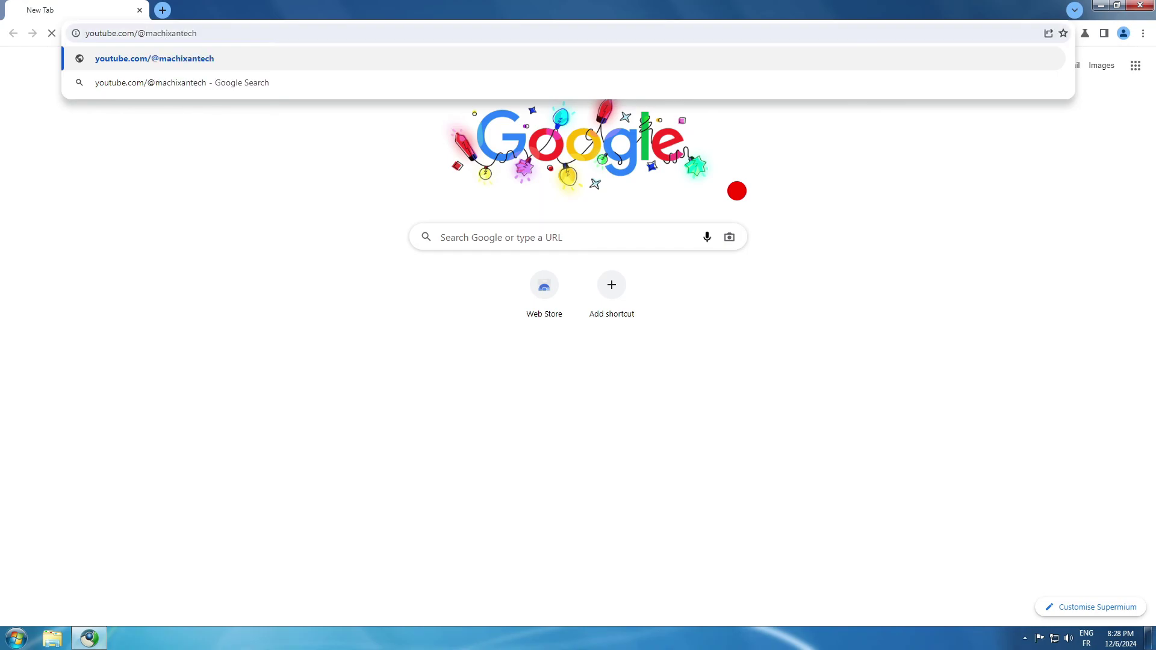
{"action": "key", "text": "Return"}
{"action": "left_click", "coordinate": [709, 507]}
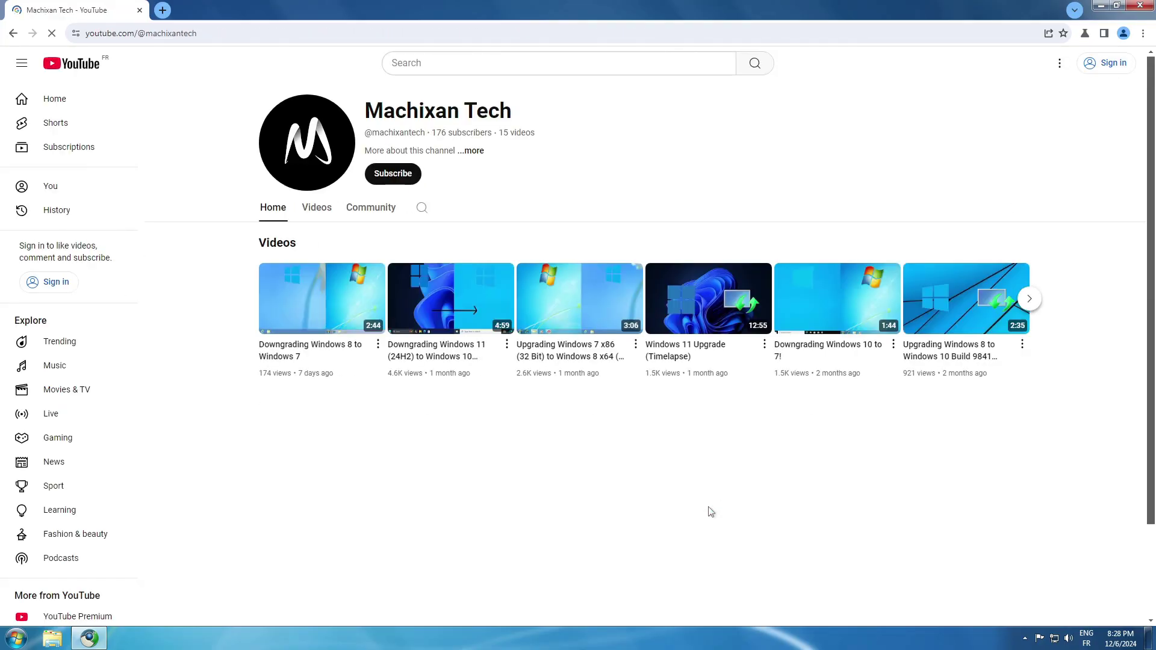
{"action": "left_click", "coordinate": [321, 211]}
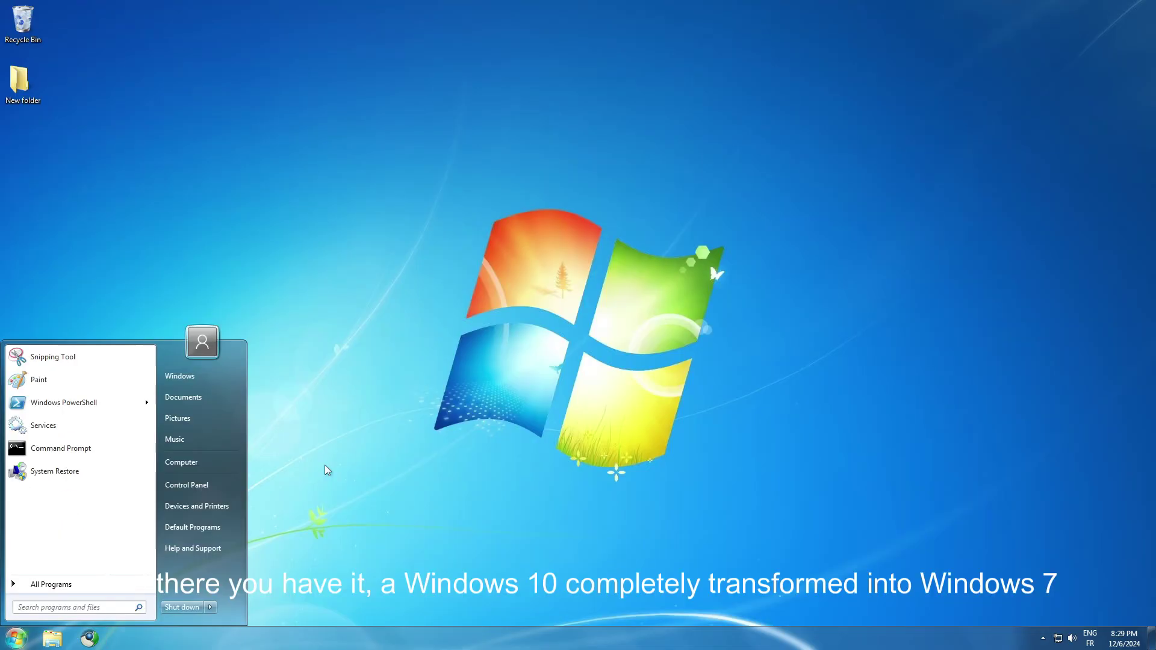
Step: Open the System page under Control Panel's System and Security category and review the computer's basic information
{"action": "key", "text": "super"}
{"action": "left_click", "coordinate": [215, 482]}
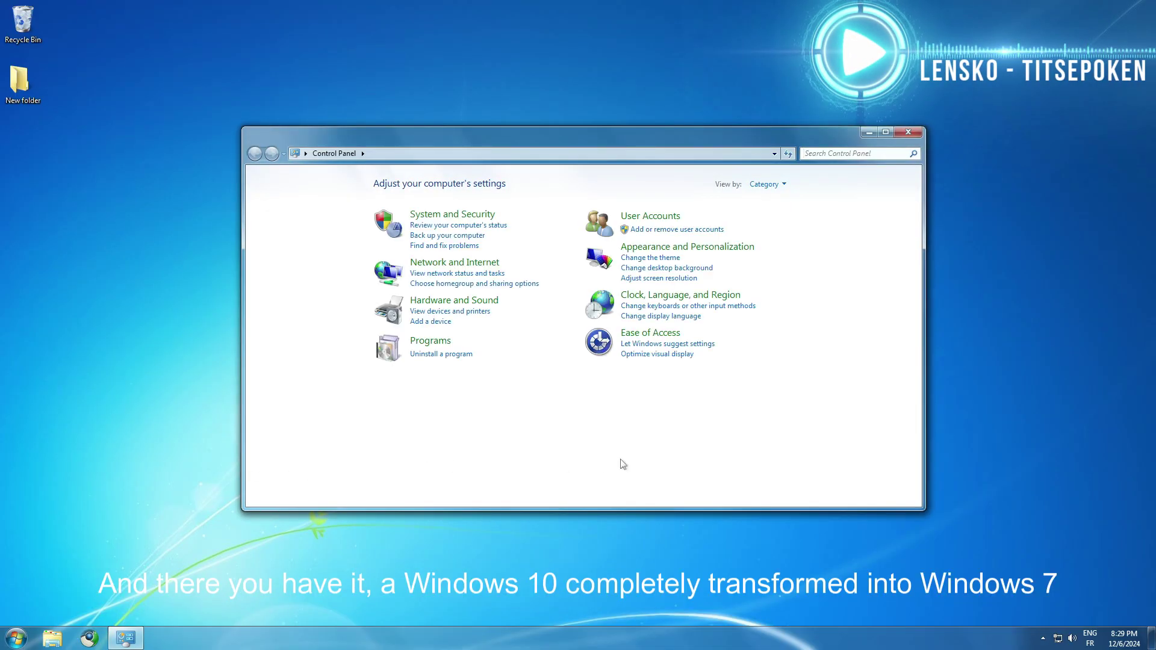
{"action": "left_click", "coordinate": [476, 216]}
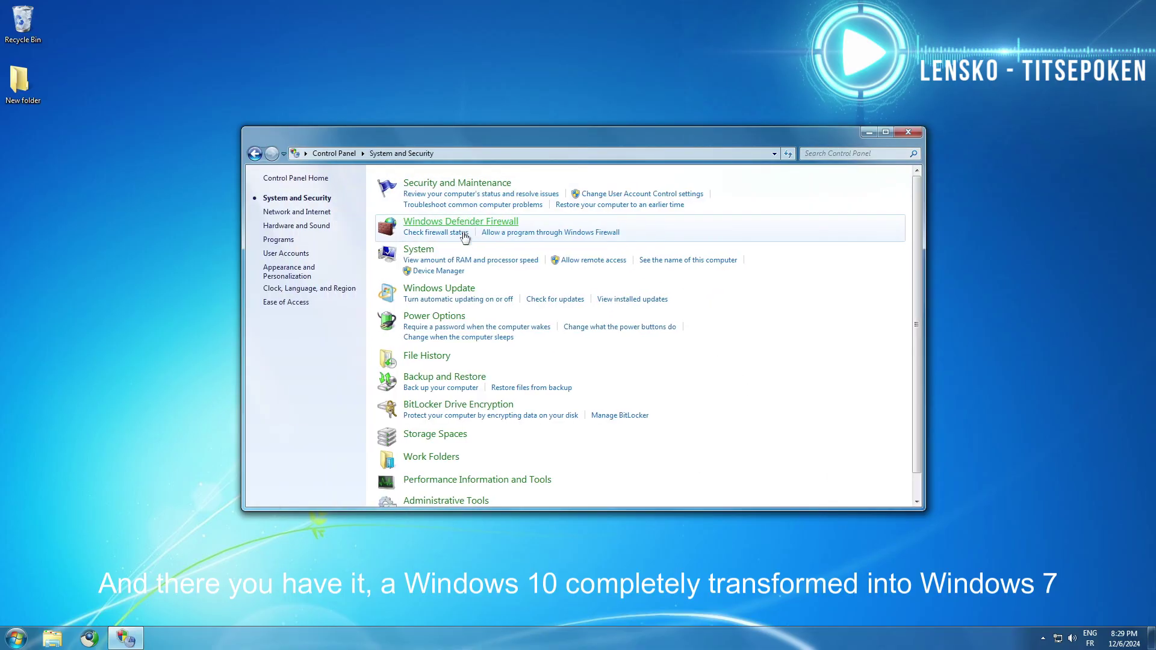
{"action": "left_click", "coordinate": [424, 253]}
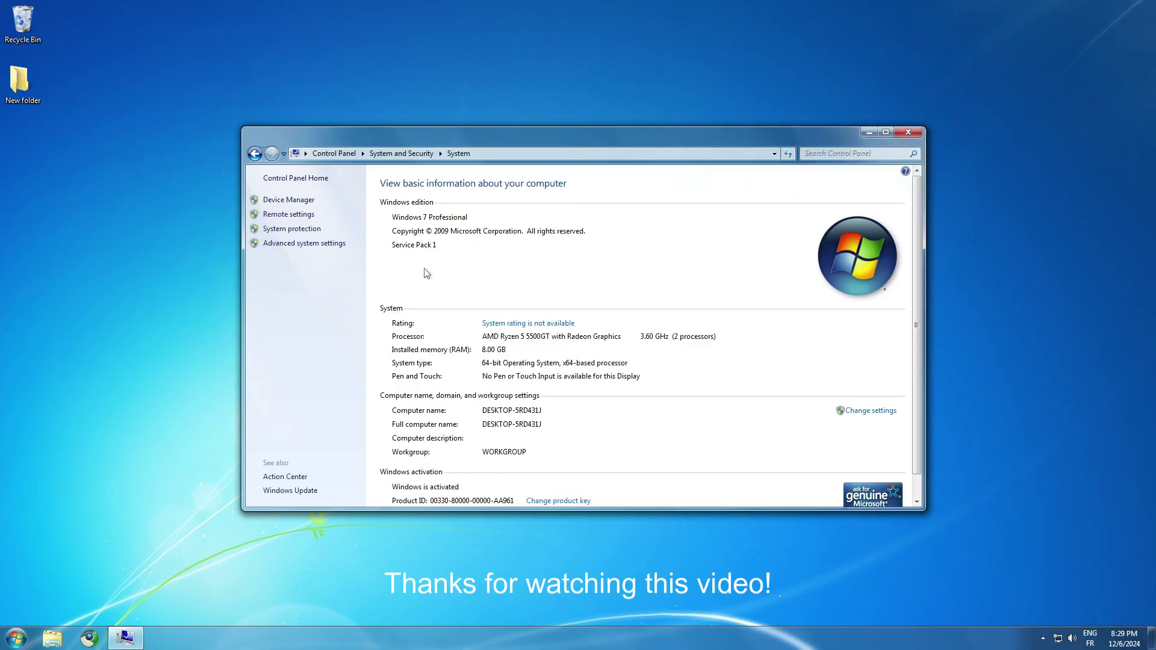
{"action": "scroll", "coordinate": [511, 427], "scroll_direction": "down", "scroll_amount": 1}
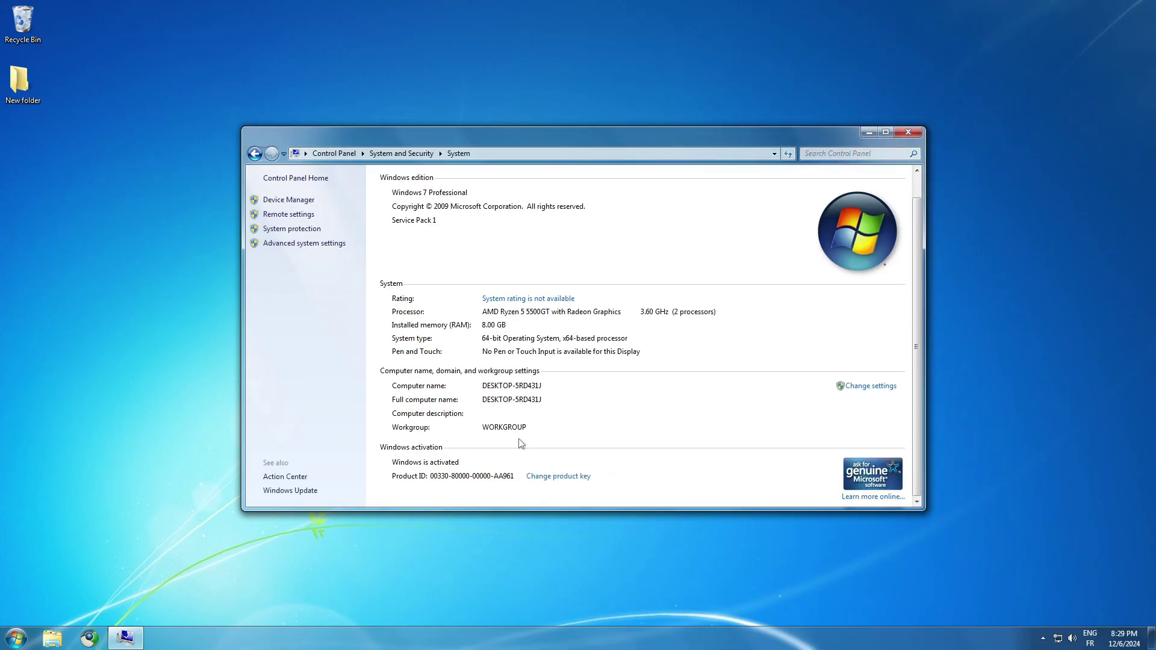
{"action": "scroll", "coordinate": [503, 437], "scroll_direction": "up", "scroll_amount": 1}
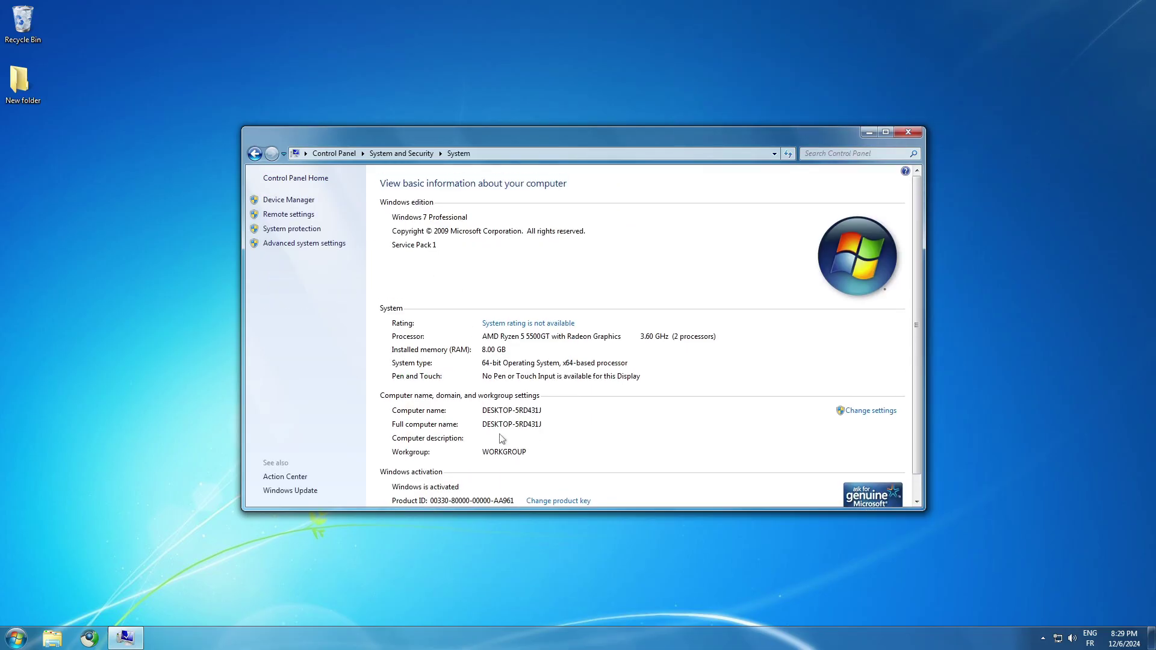
Step: Return to the Control Panel home and view the User Accounts page with the account change options
{"action": "left_click", "coordinate": [255, 154]}
{"action": "left_click", "coordinate": [255, 153]}
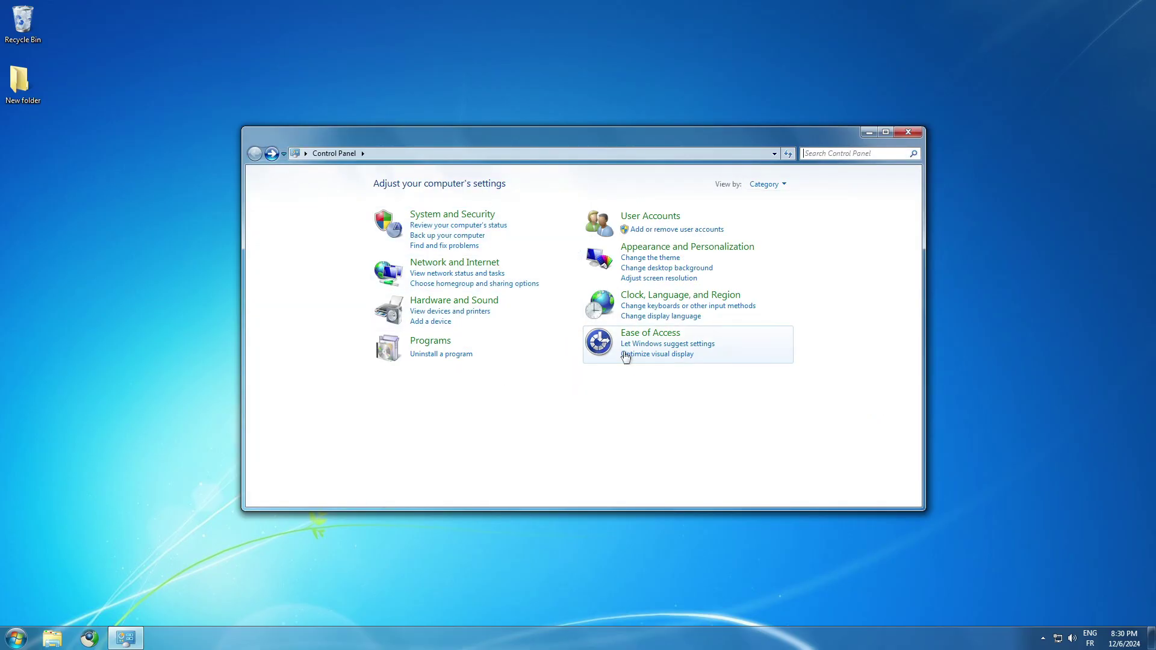
{"action": "left_click", "coordinate": [643, 222]}
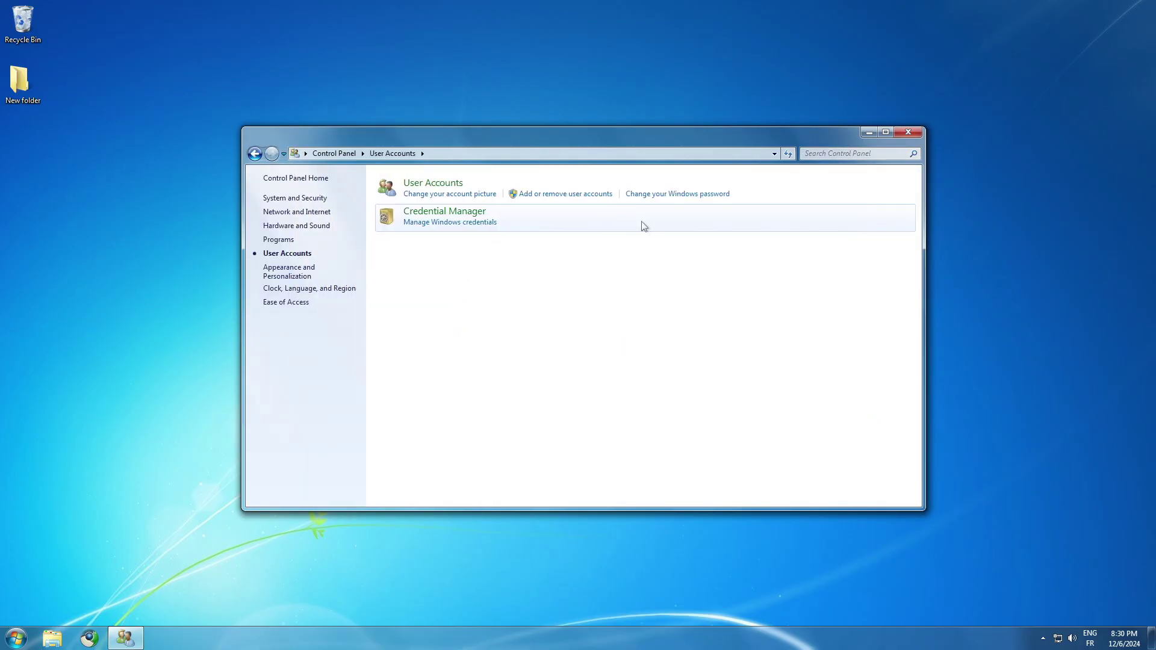
{"action": "left_click", "coordinate": [429, 184]}
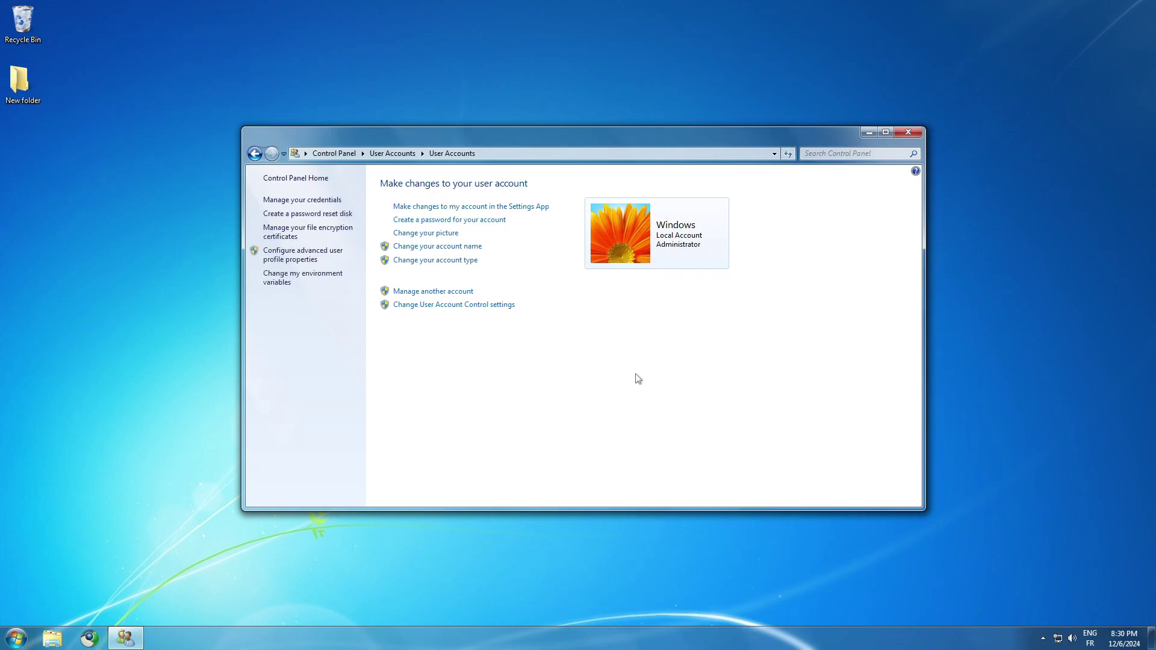
Step: Go back to the Control Panel home, review the installed software in Programs and Features, and close the window
{"action": "left_click", "coordinate": [255, 153]}
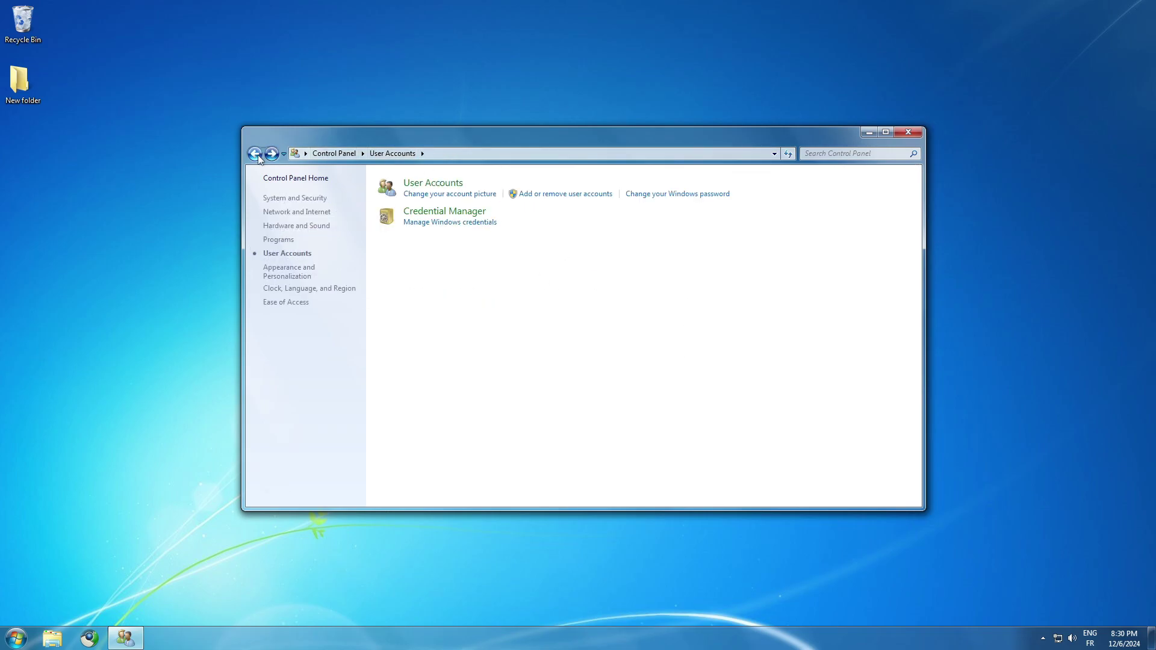
{"action": "left_click", "coordinate": [255, 153]}
{"action": "left_click", "coordinate": [429, 344]}
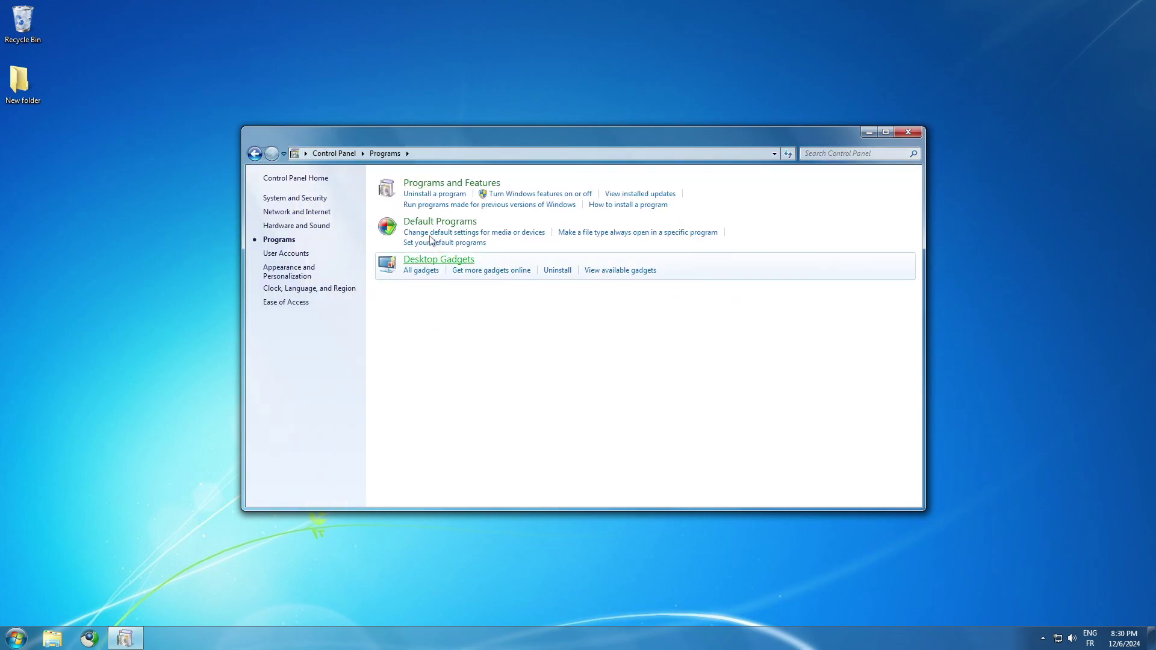
{"action": "left_click", "coordinate": [434, 184]}
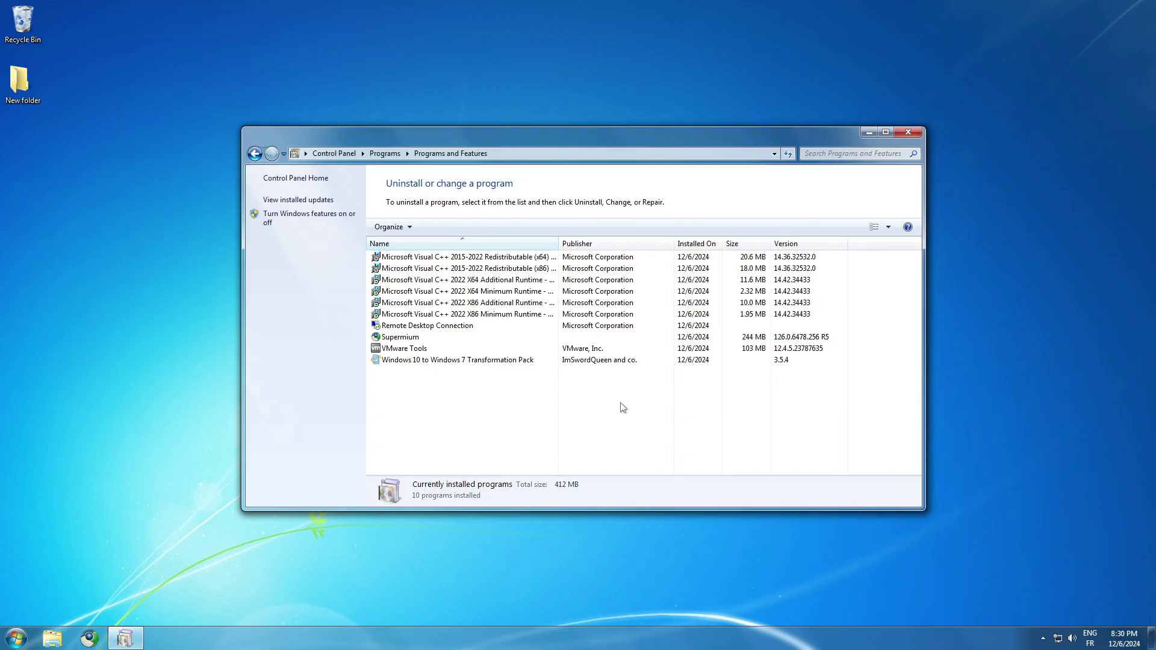
{"action": "left_click", "coordinate": [916, 134]}
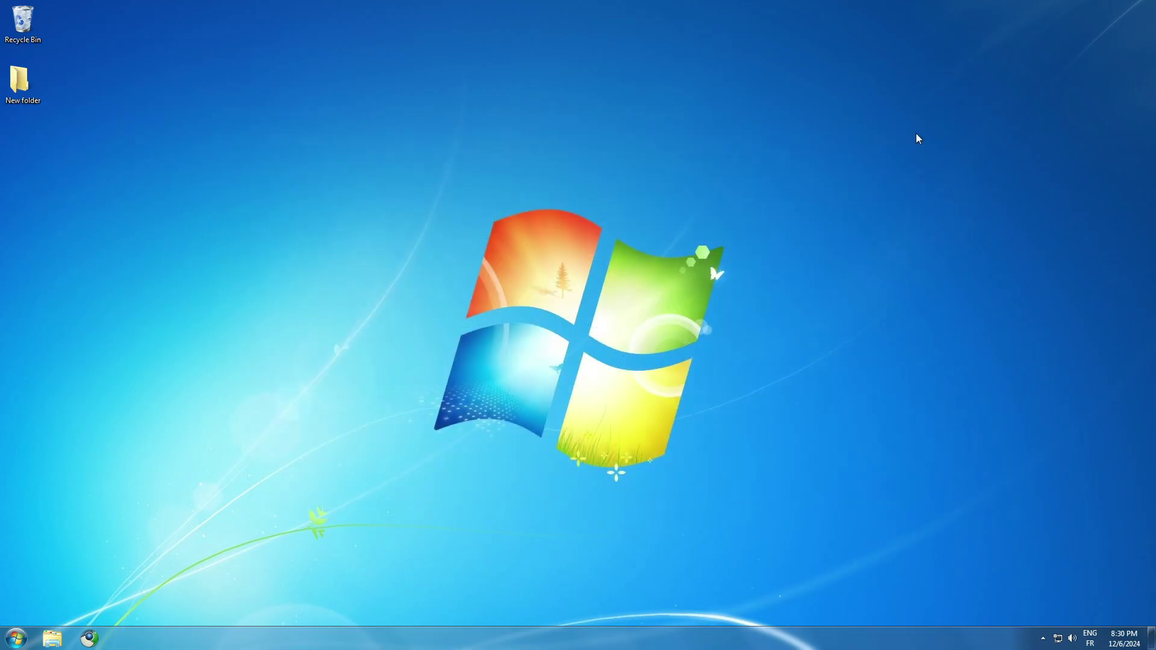